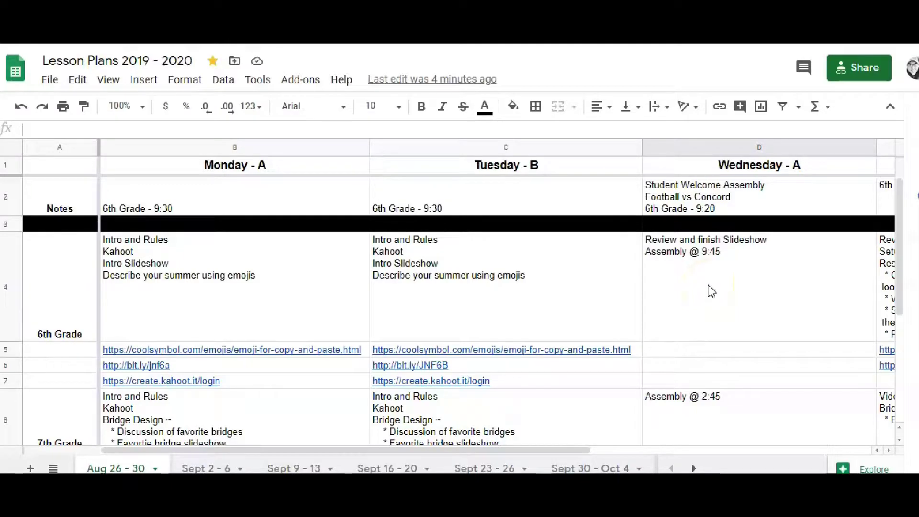
# Step: Examine the layout of the Aug 26 - 30 lesson plan sheet, including its weekday columns, notes row, grade sections and link rows
pyautogui.scroll(-5, 712, 292)
pyautogui.scroll(5, 712, 292)
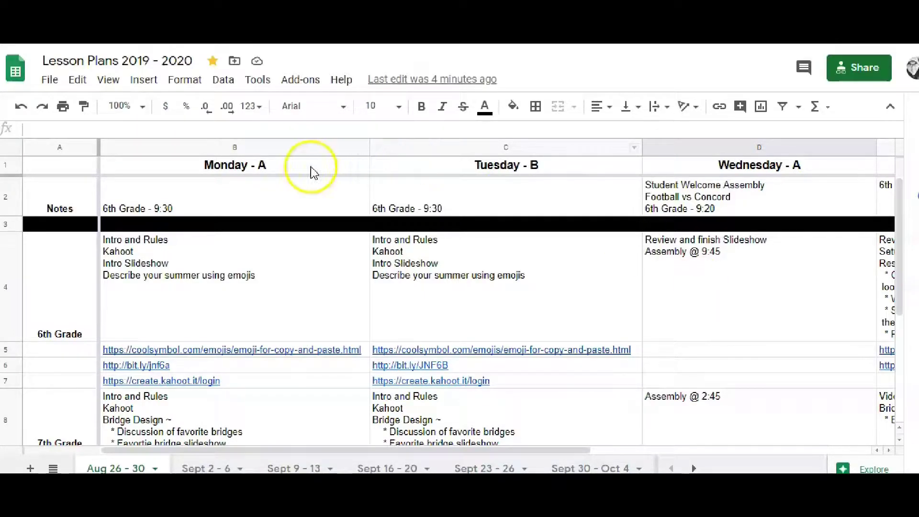
pyautogui.hscroll(5, 746, 184)
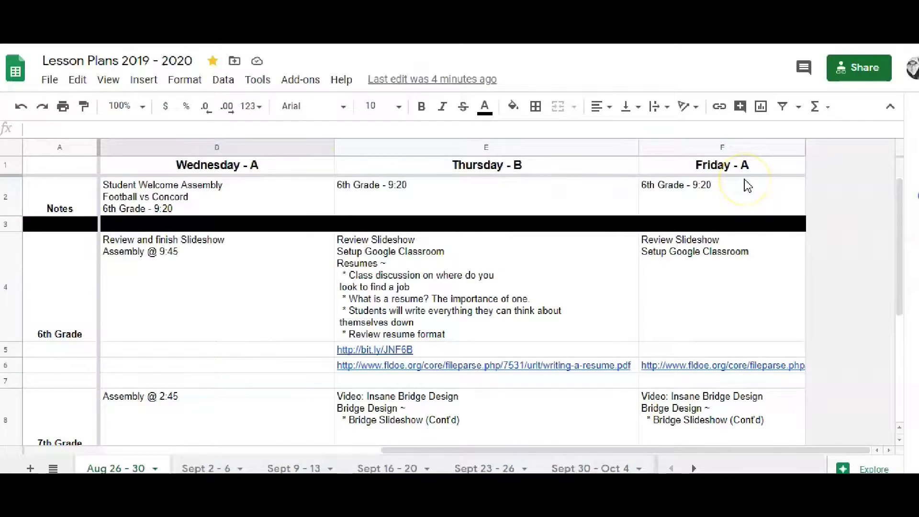
pyautogui.hscroll(-5, 745, 184)
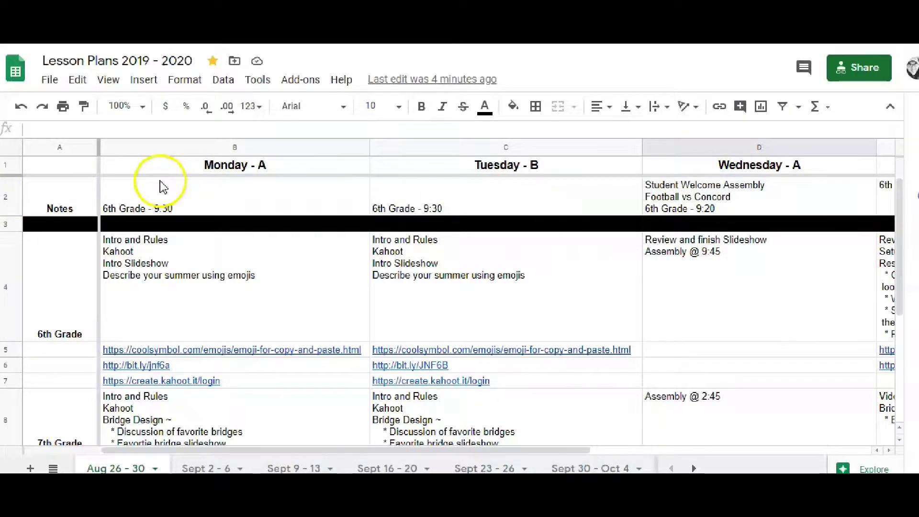
pyautogui.scroll(-3, 384, 225)
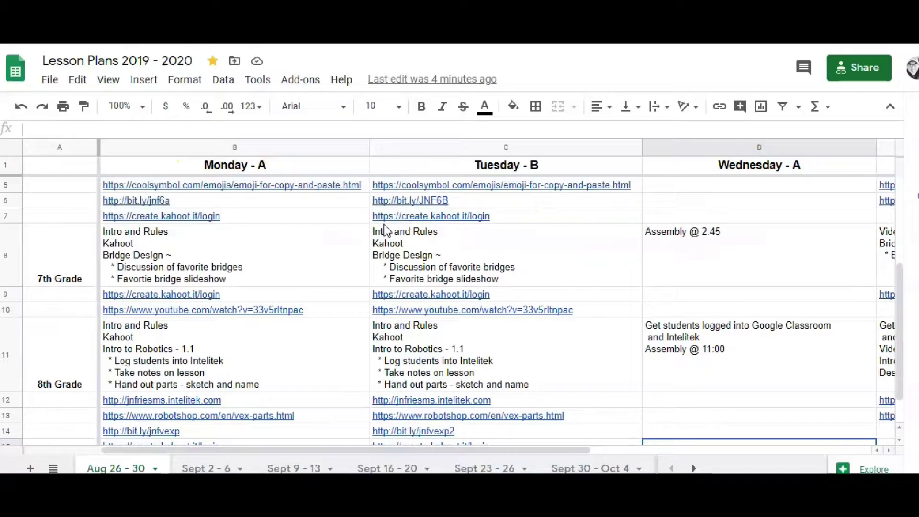
pyautogui.scroll(3, 384, 229)
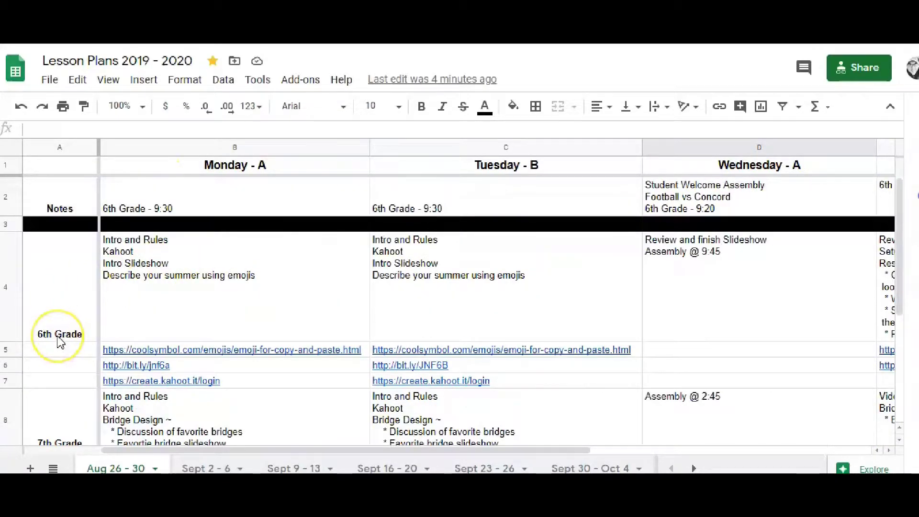
pyautogui.scroll(-5, 59, 342)
pyautogui.scroll(5, 59, 342)
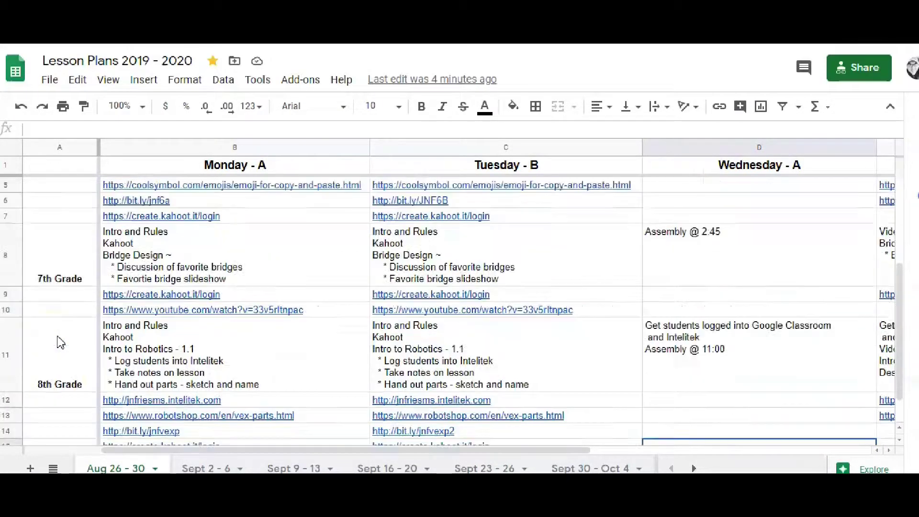
pyautogui.hscroll(5, 673, 250)
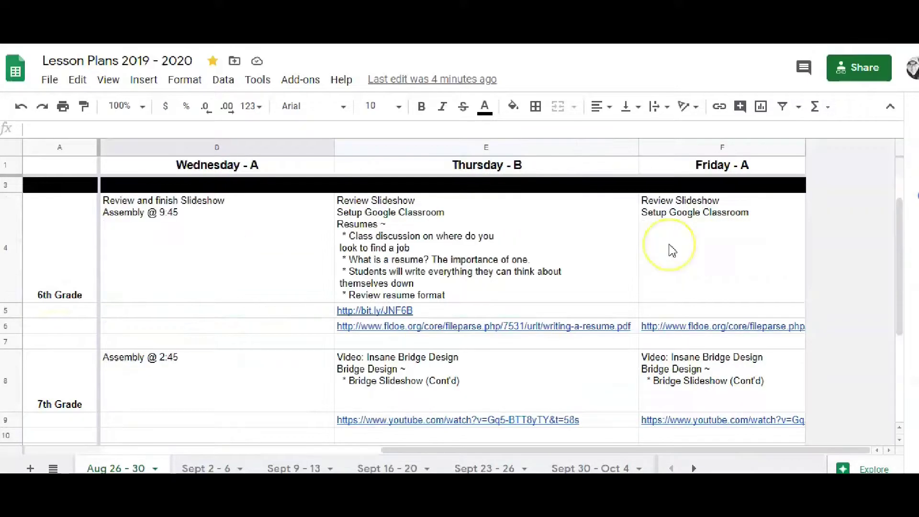
pyautogui.hscroll(-5, 672, 250)
pyautogui.scroll(-5, 673, 250)
pyautogui.scroll(5, 673, 250)
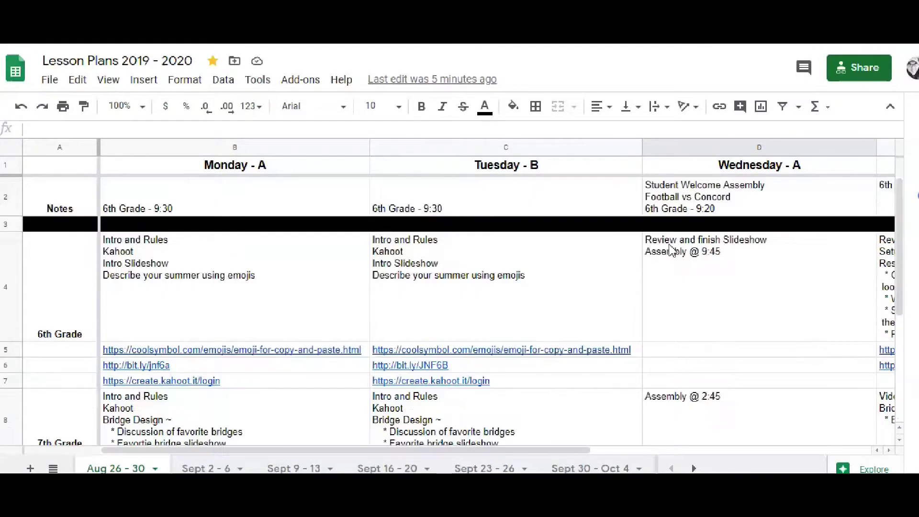
pyautogui.hscroll(5, 672, 250)
pyautogui.hscroll(-5, 672, 250)
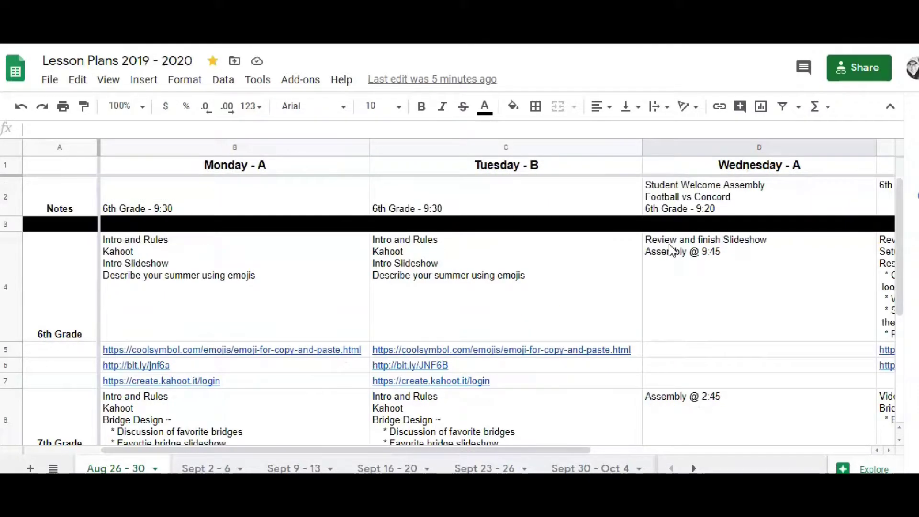
pyautogui.scroll(-4, 673, 250)
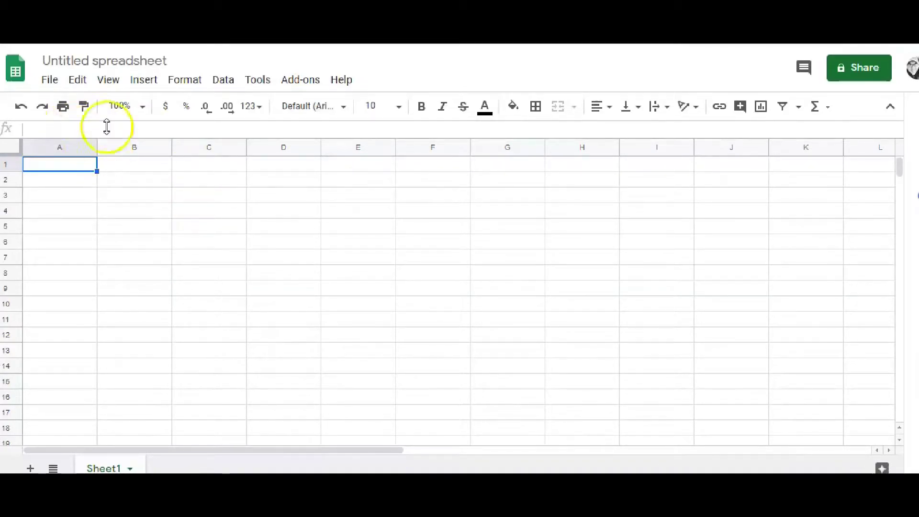
# Step: Name the blank untitled spreadsheet Lesson Plans
pyautogui.click(83, 55)
pyautogui.write('Le')
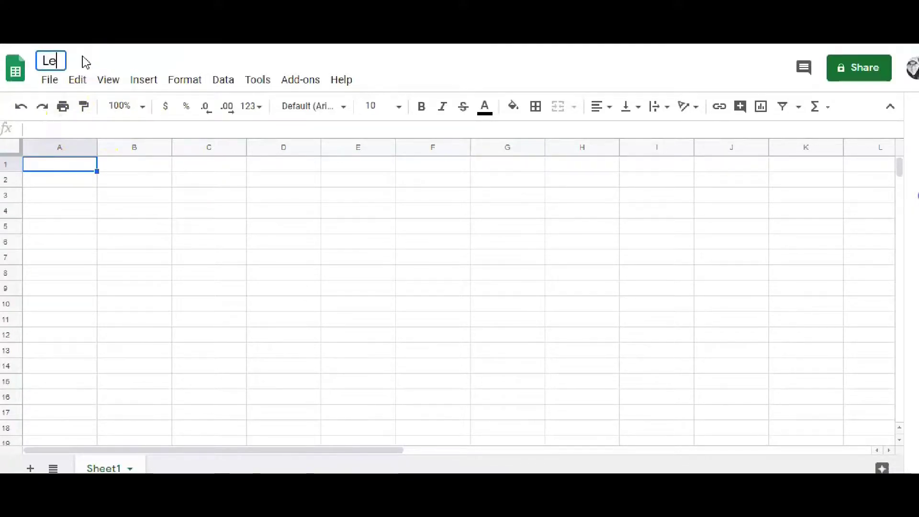
pyautogui.write('sson Plan')
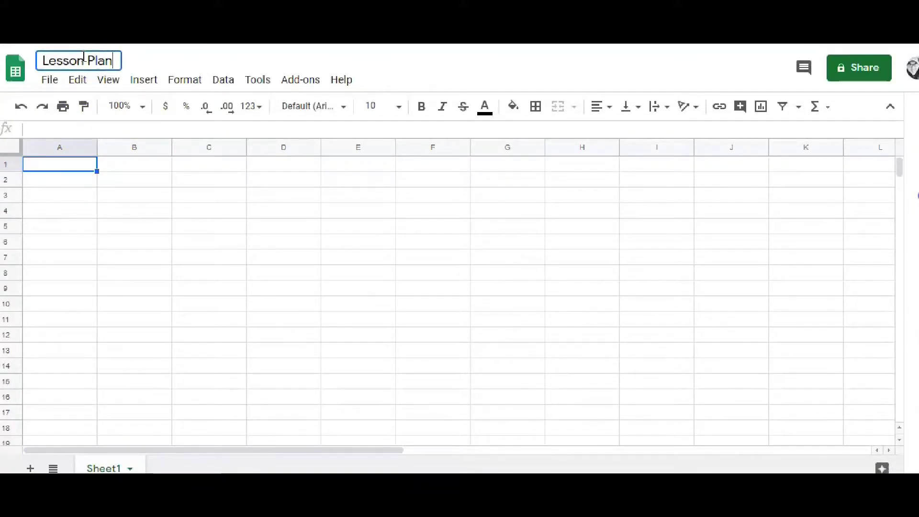
pyautogui.write('s')
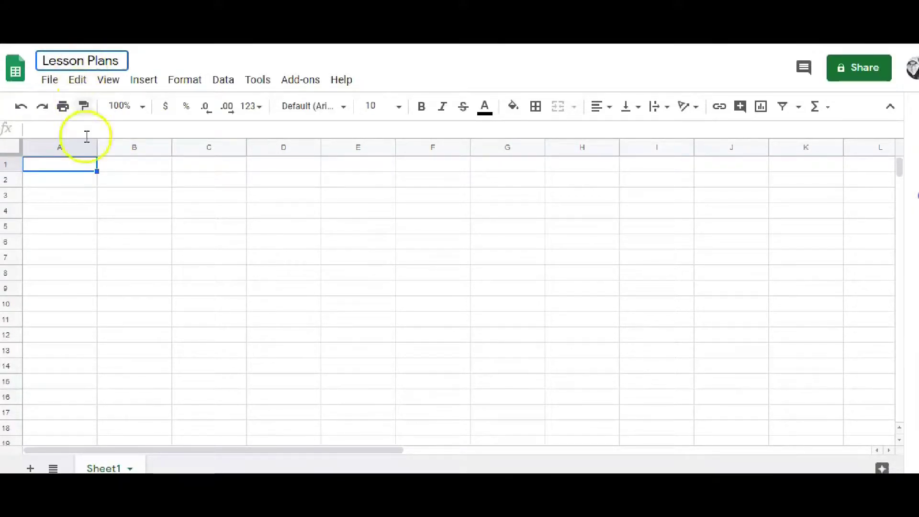
# Step: Enter the weekday headings Monday, Tuesday, Wednesday, Thursday and Friday across cells B1 to F1
pyautogui.click(123, 165)
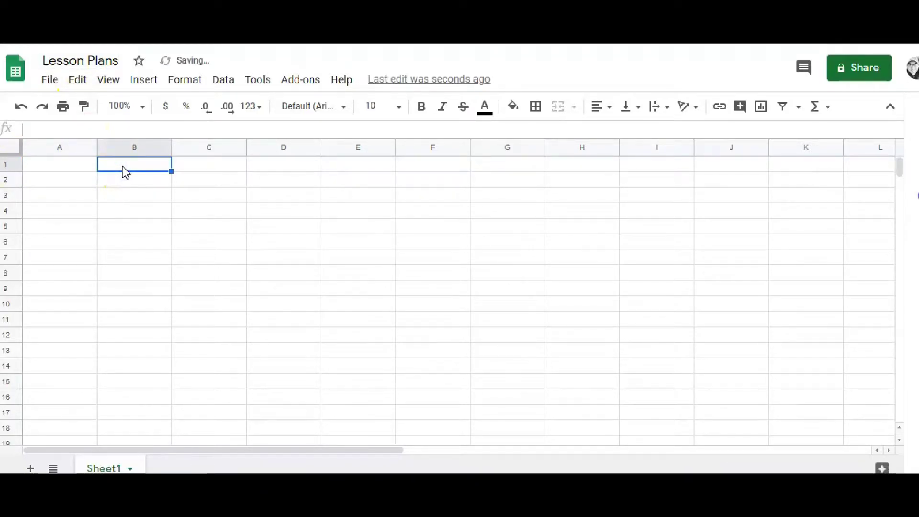
pyautogui.write('Monday')
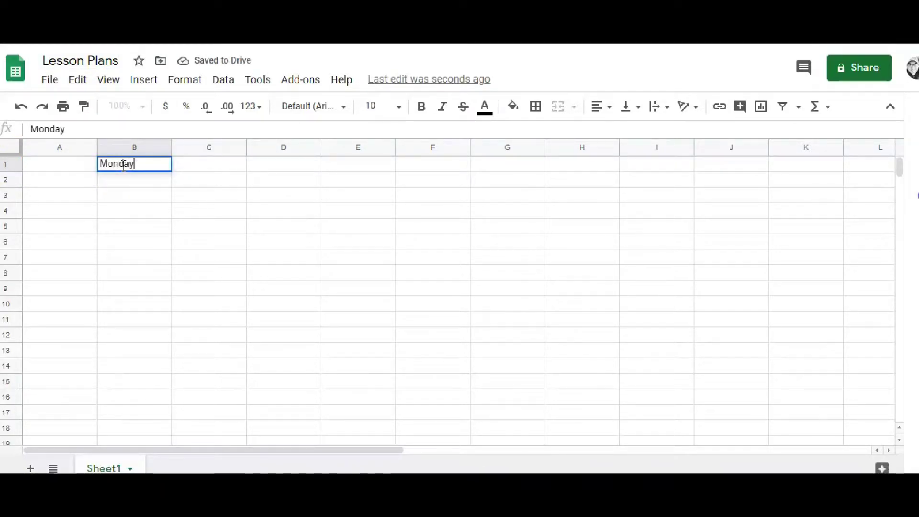
pyautogui.press('Tab')
pyautogui.write('Tuesday')
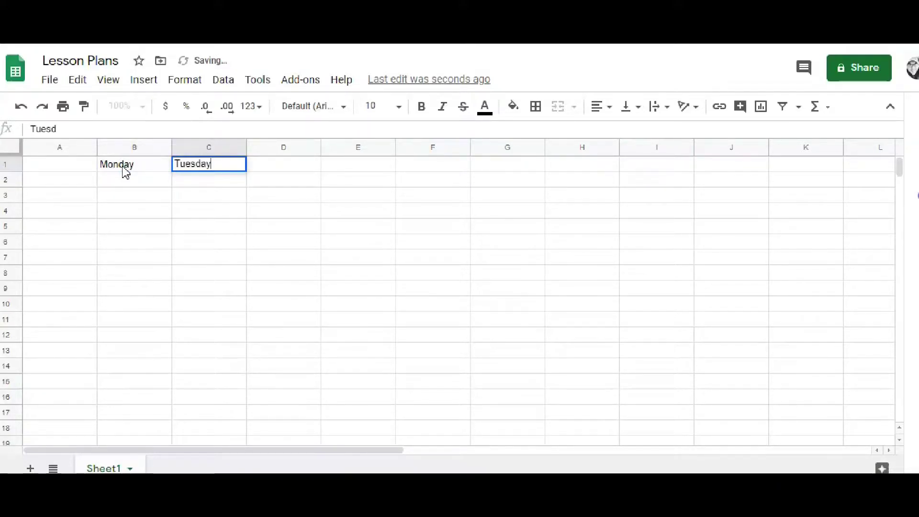
pyautogui.press('Tab')
pyautogui.write('W')
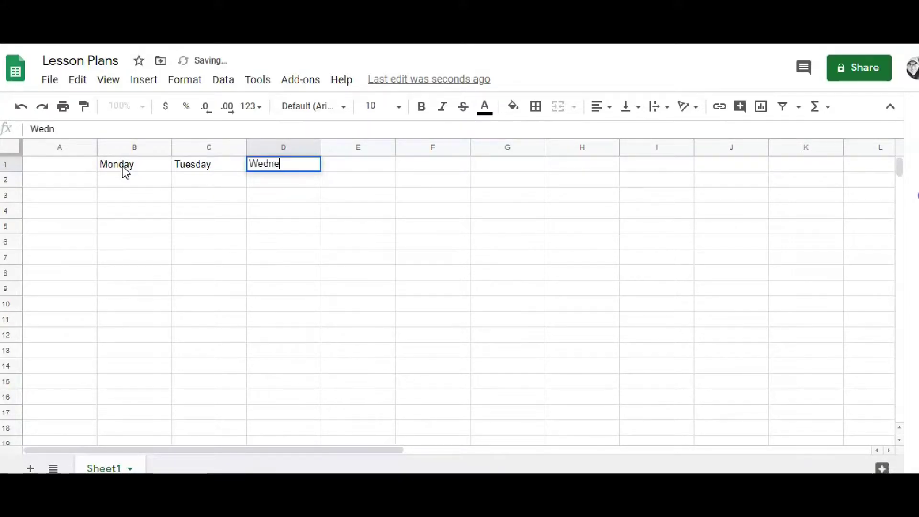
pyautogui.write('ednesday')
pyautogui.press('Tab')
pyautogui.write('Th')
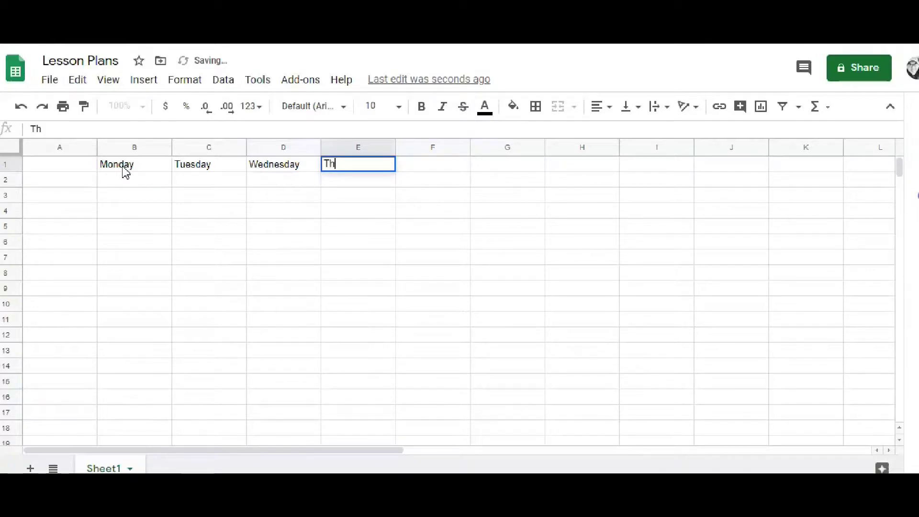
pyautogui.write('ursday')
pyautogui.press('Tab')
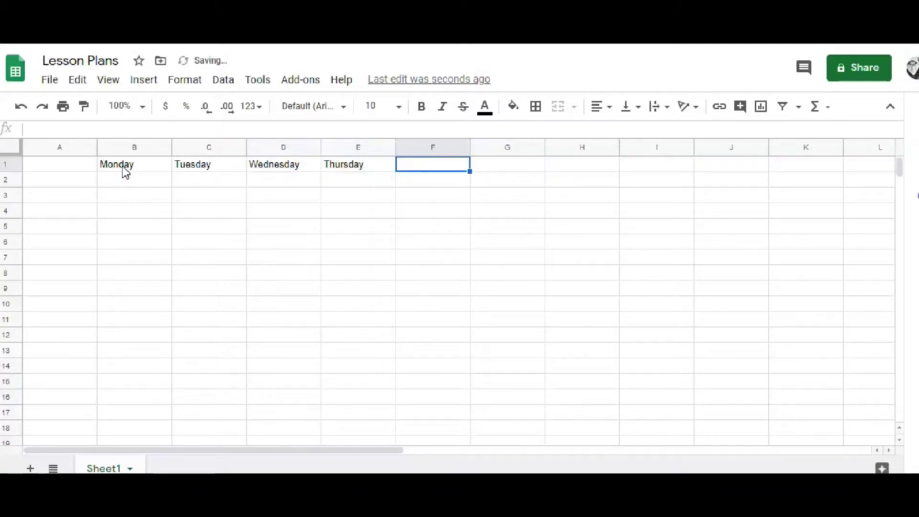
pyautogui.write('Friday')
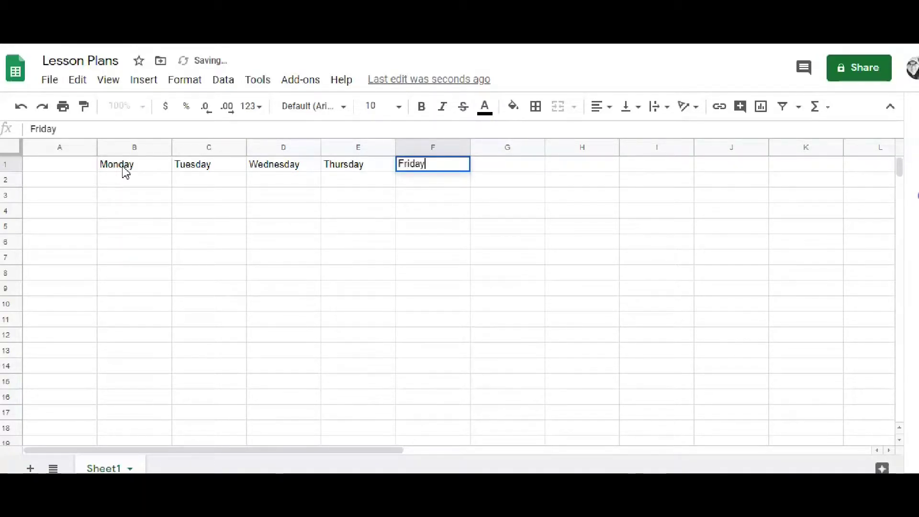
# Step: Delete the unused columns G through Z beyond the Friday column
pyautogui.click(509, 150)
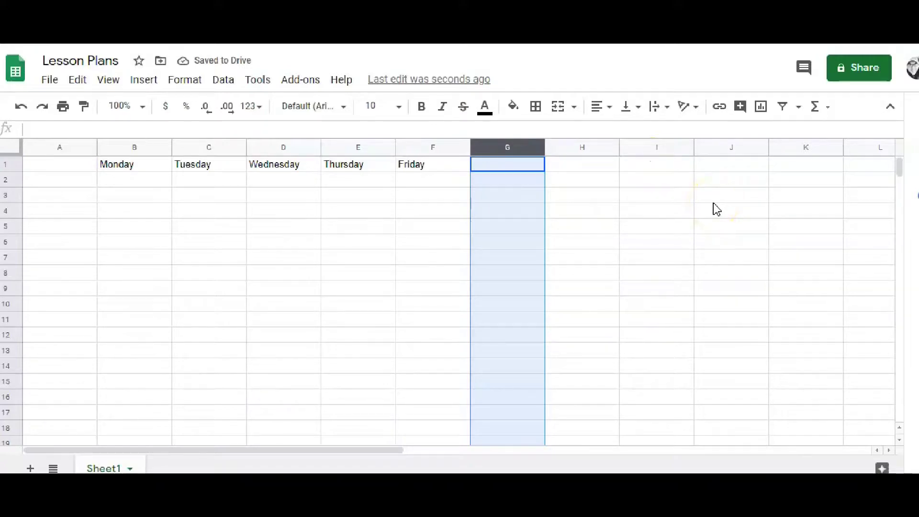
pyautogui.hscroll(10, 717, 209)
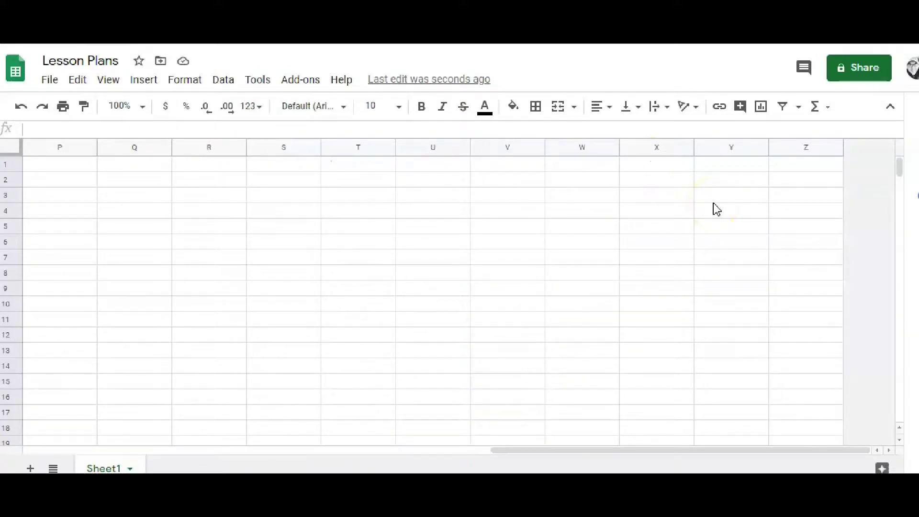
pyautogui.keyDown('shift'); pyautogui.click(805, 149); pyautogui.keyUp('shift')
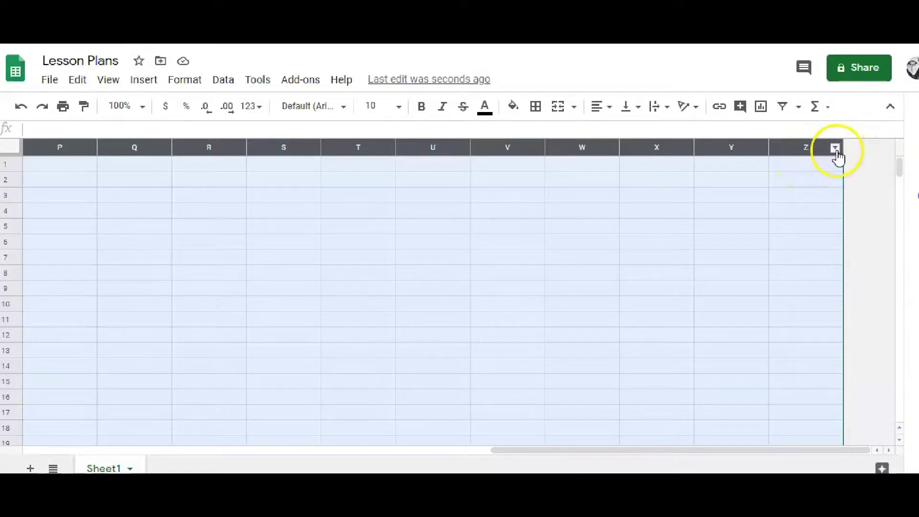
pyautogui.click(836, 148)
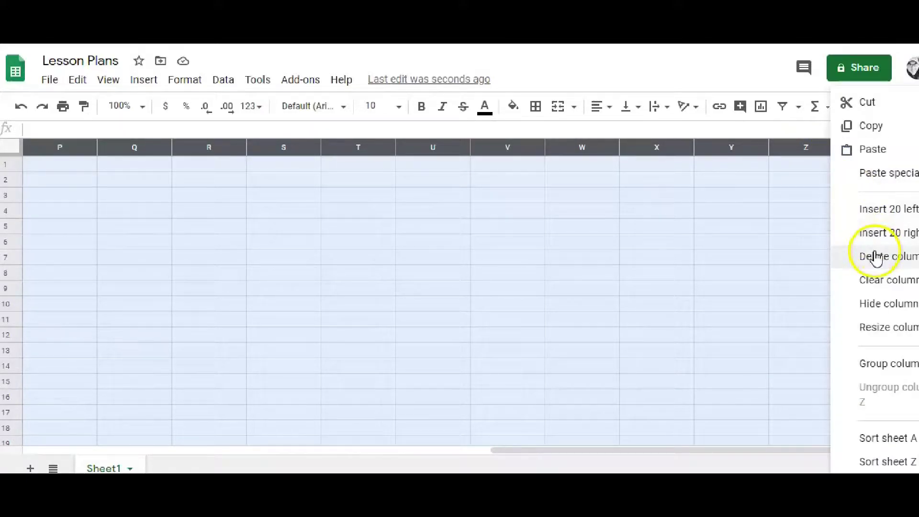
pyautogui.click(875, 258)
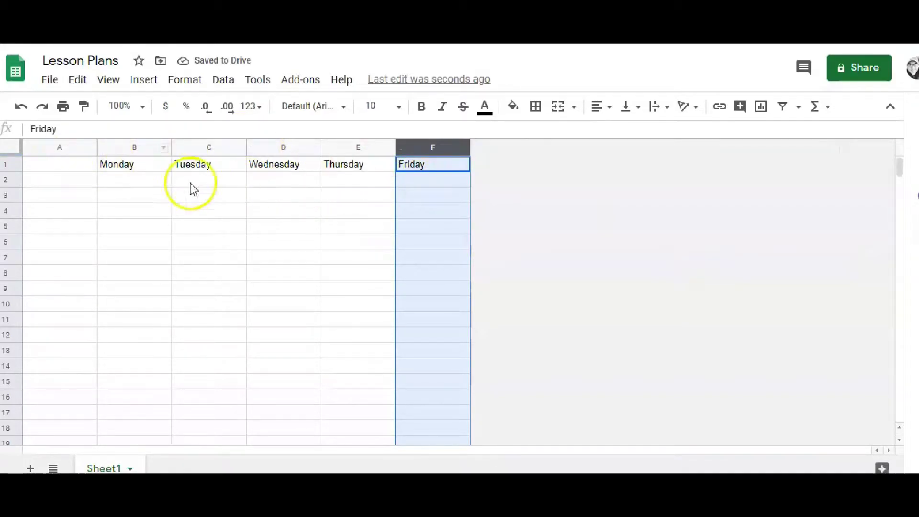
# Step: Format the weekday heading row as centered, bold text at font size 12
pyautogui.click(8, 164)
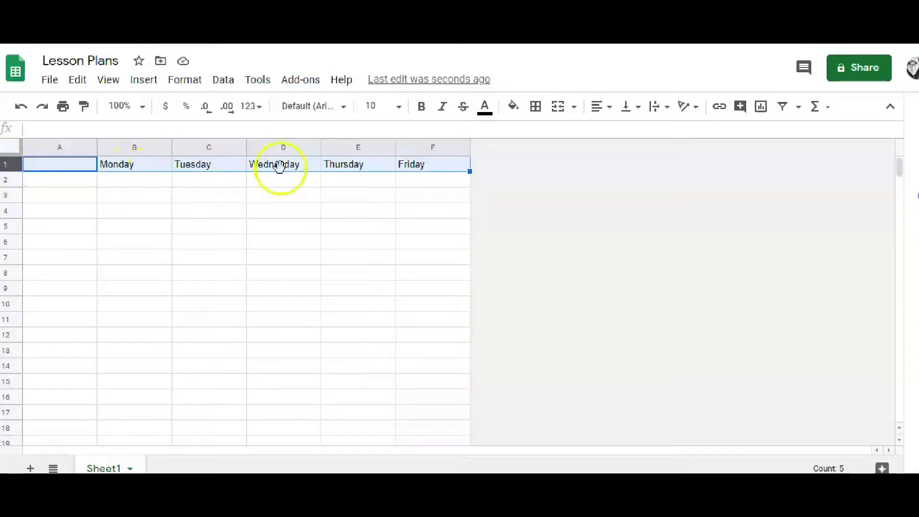
pyautogui.click(612, 111)
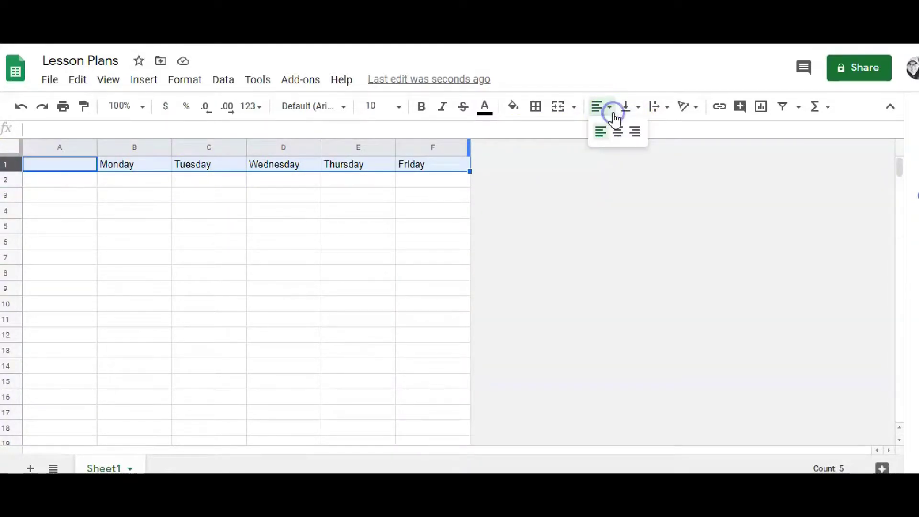
pyautogui.click(619, 130)
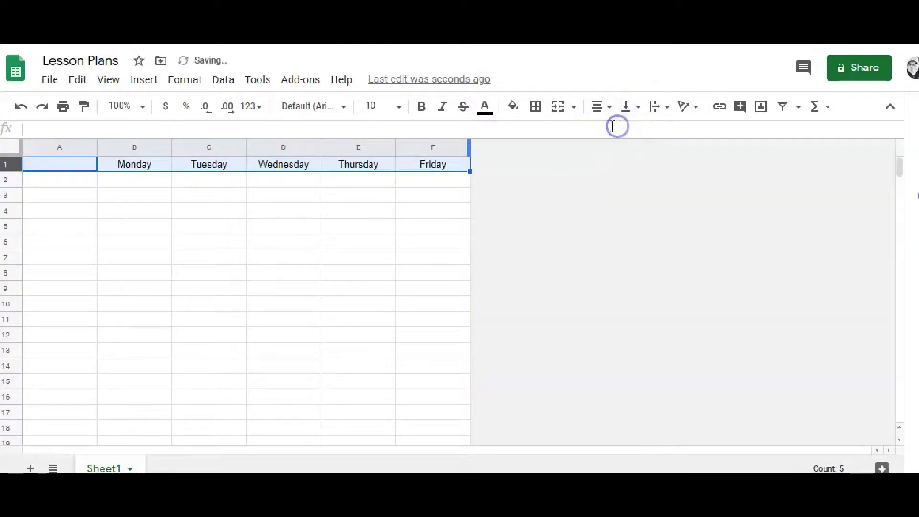
pyautogui.click(422, 107)
pyautogui.click(399, 110)
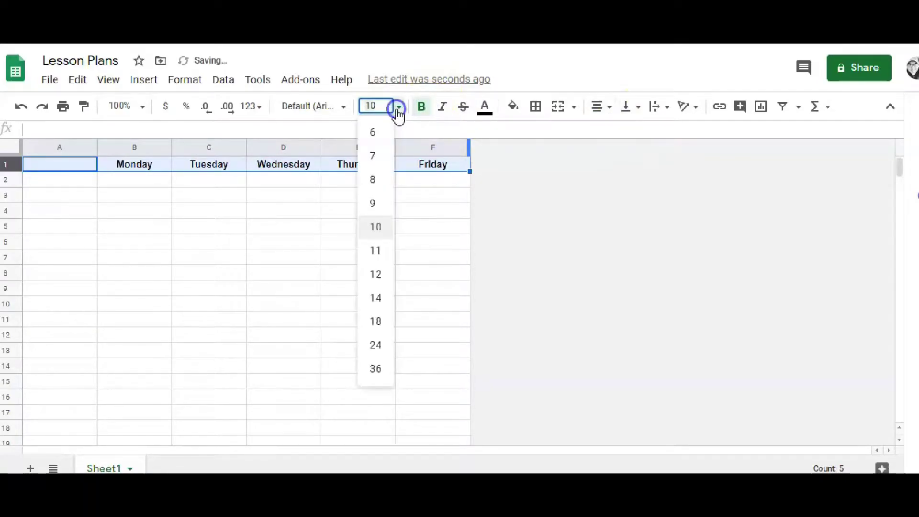
pyautogui.click(374, 269)
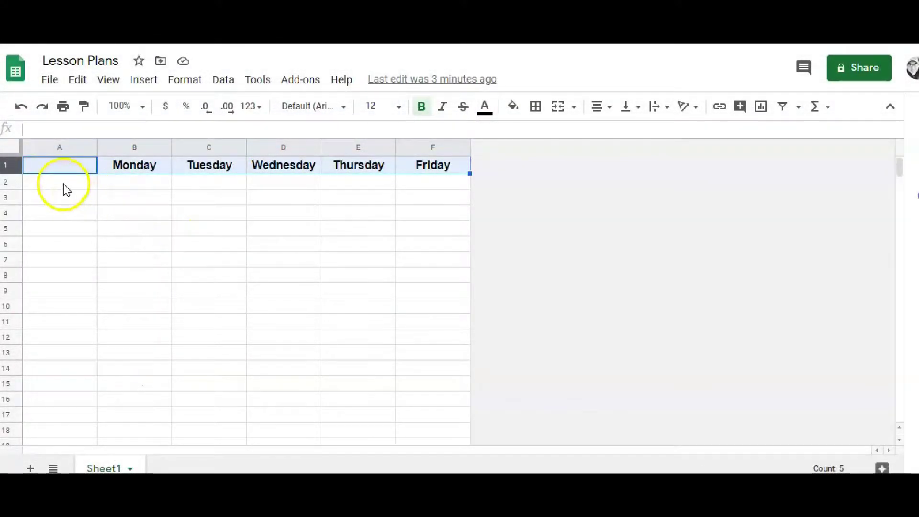
# Step: Label cell A2 Notes and fill row 3 with black as a divider below it
pyautogui.click(67, 189)
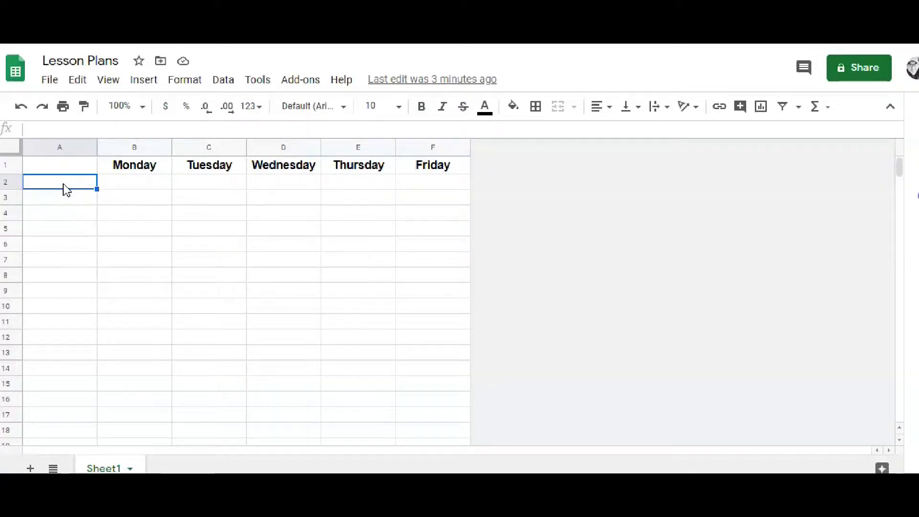
pyautogui.write('Notes')
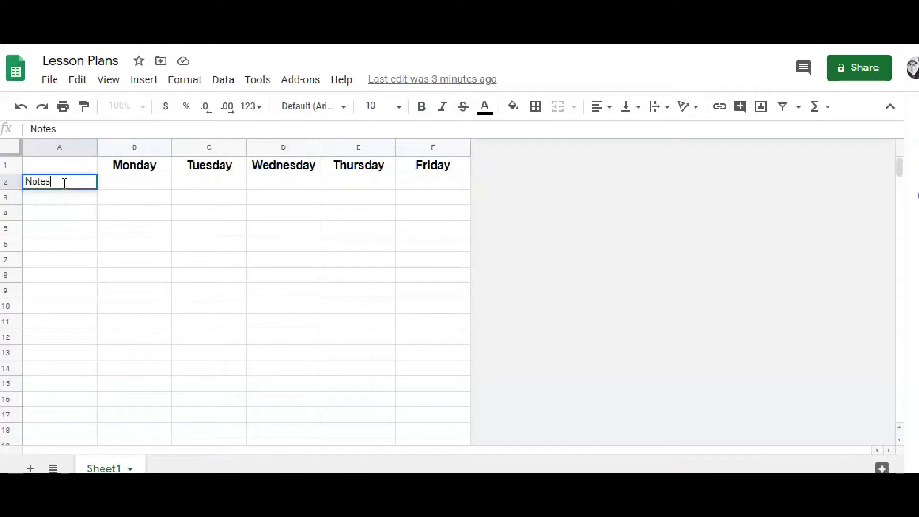
pyautogui.click(10, 198)
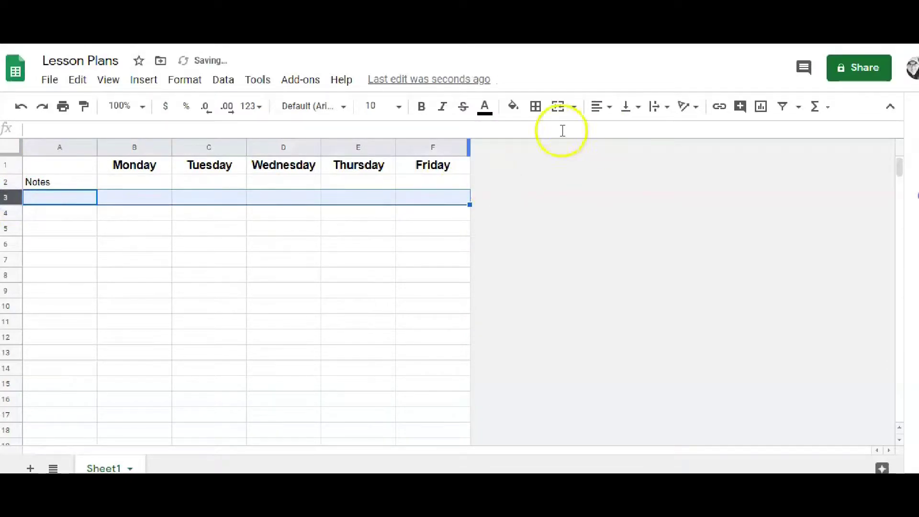
pyautogui.click(514, 111)
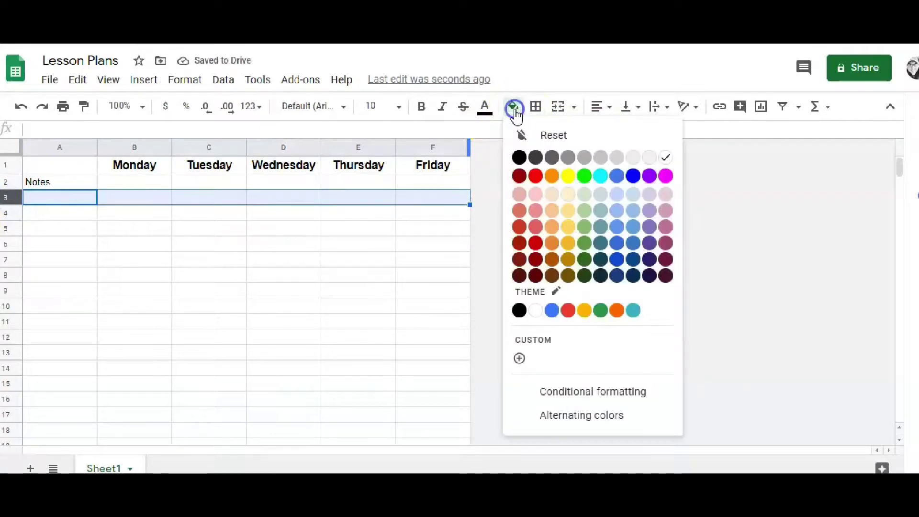
pyautogui.click(519, 158)
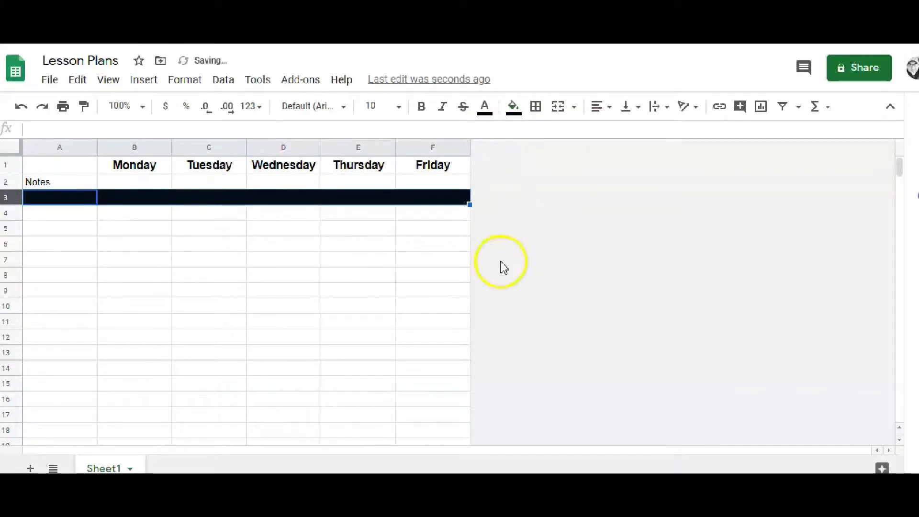
# Step: Enter the row labels 6th Grade in A4, 7th Grade in A6 and 8th Grade in A8
pyautogui.click(48, 218)
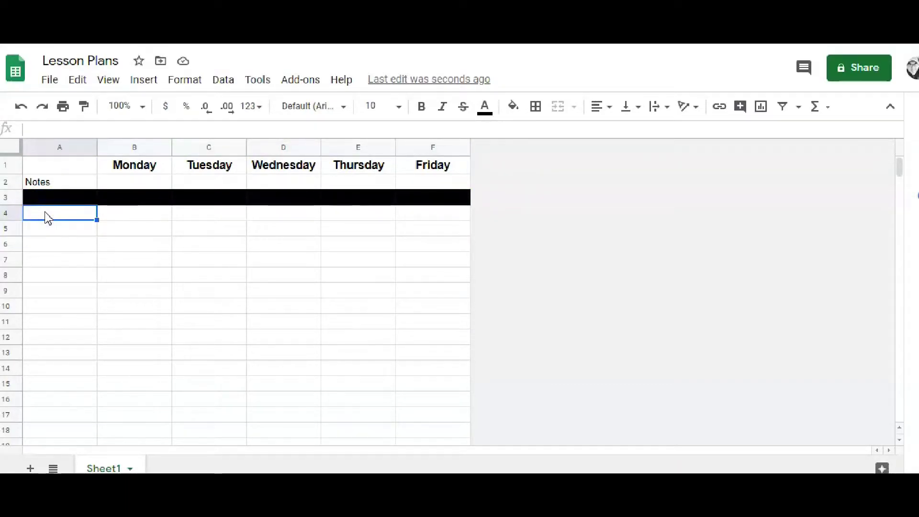
pyautogui.write('6th')
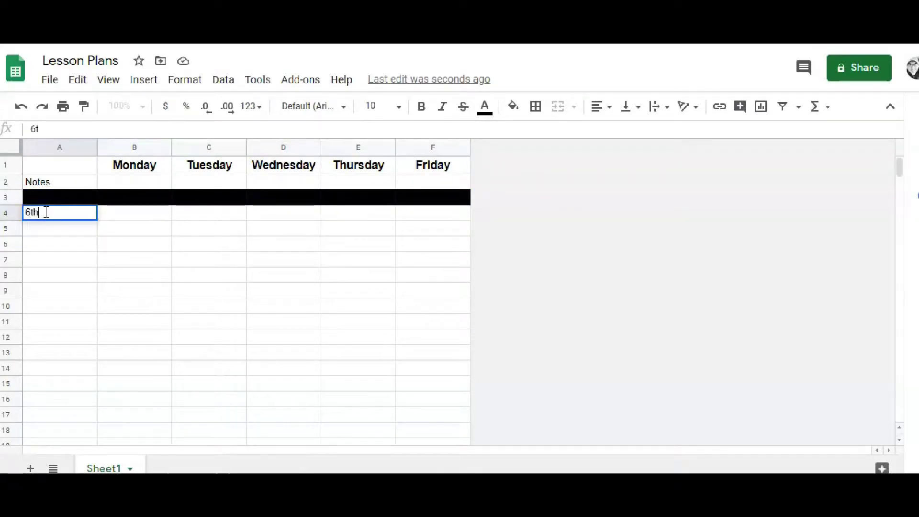
pyautogui.write(' Grade')
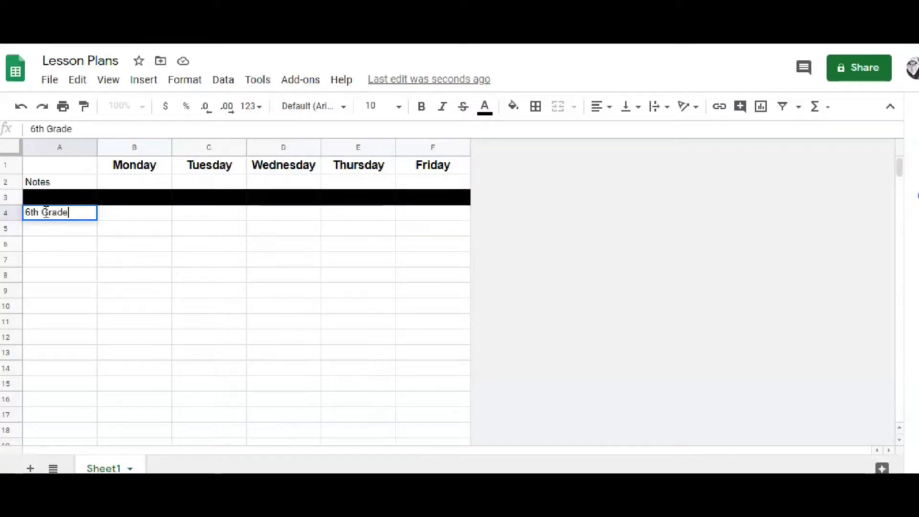
pyautogui.click(39, 248)
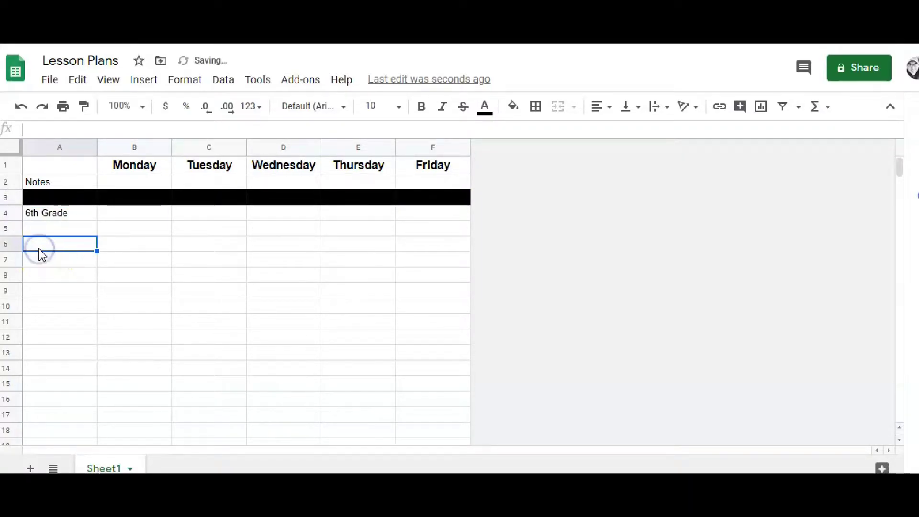
pyautogui.write('7t')
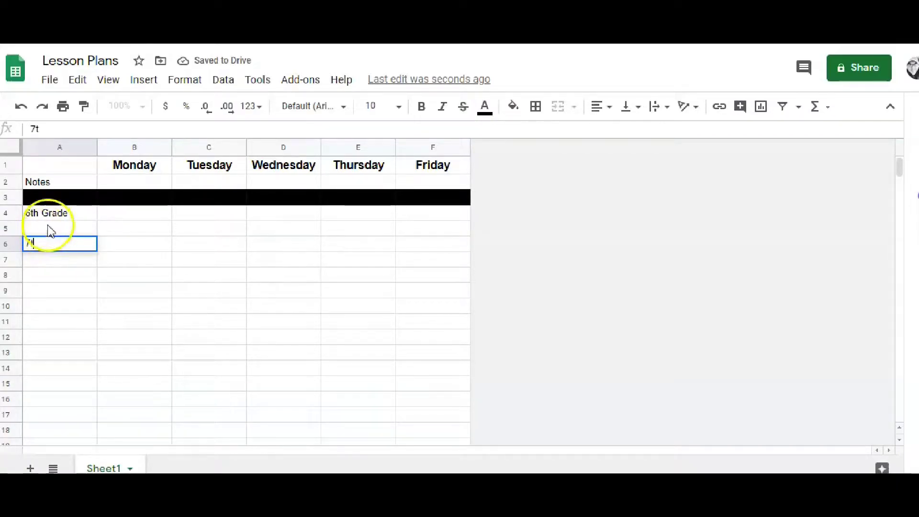
pyautogui.write('h Grade')
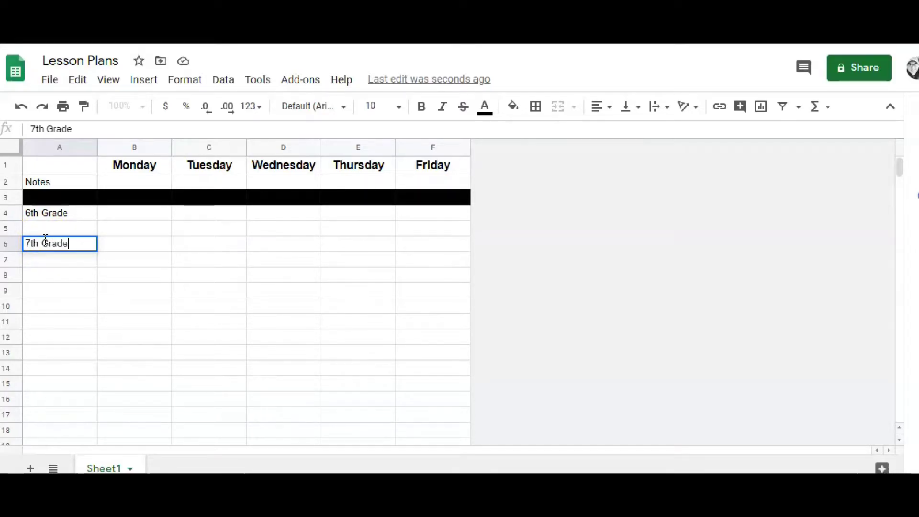
pyautogui.click(50, 274)
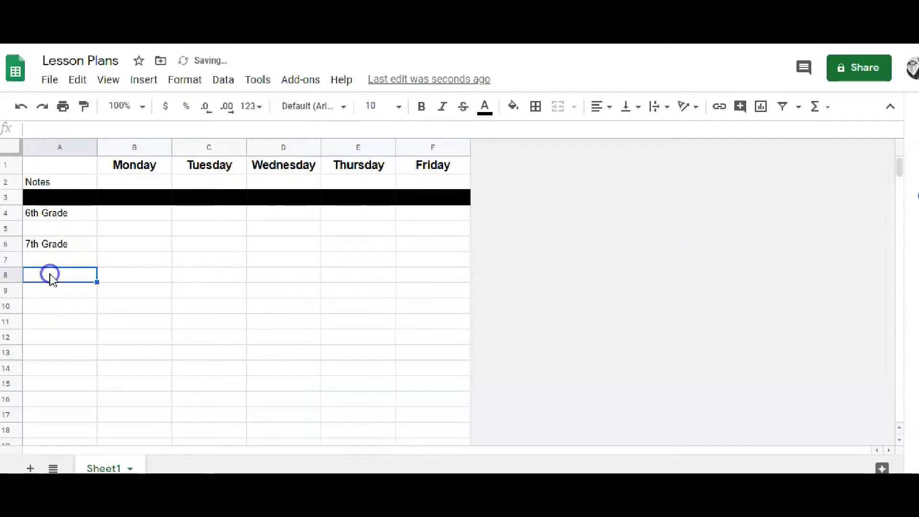
pyautogui.write('8th Grade')
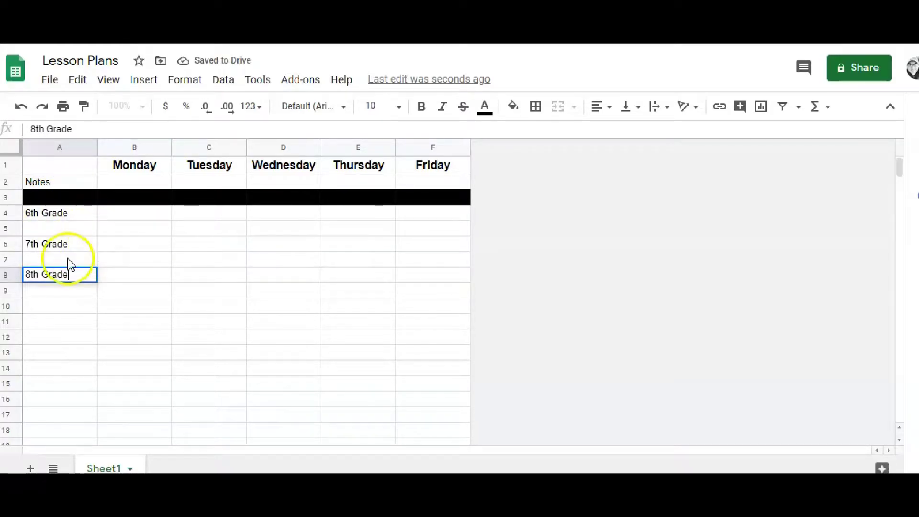
# Step: Delete the unused rows 10 through 1000 below the grade rows
pyautogui.click(8, 307)
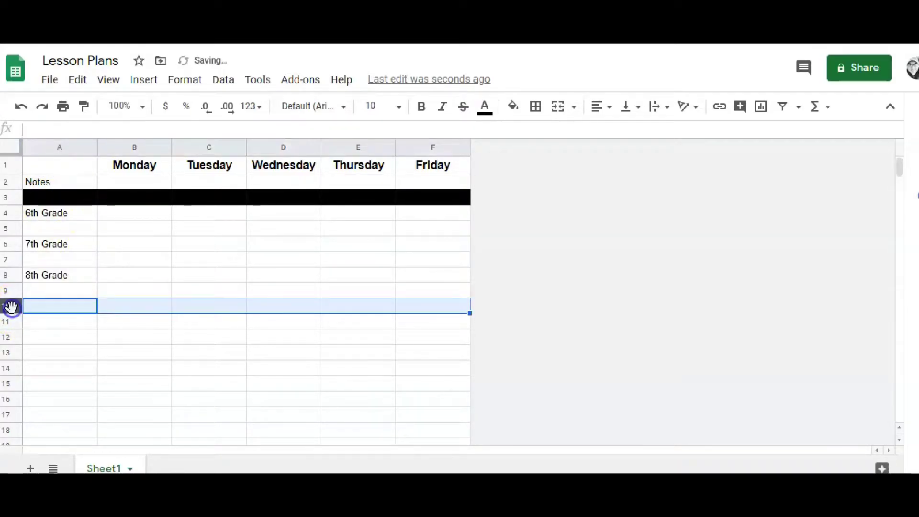
pyautogui.scroll(-20, 162, 367)
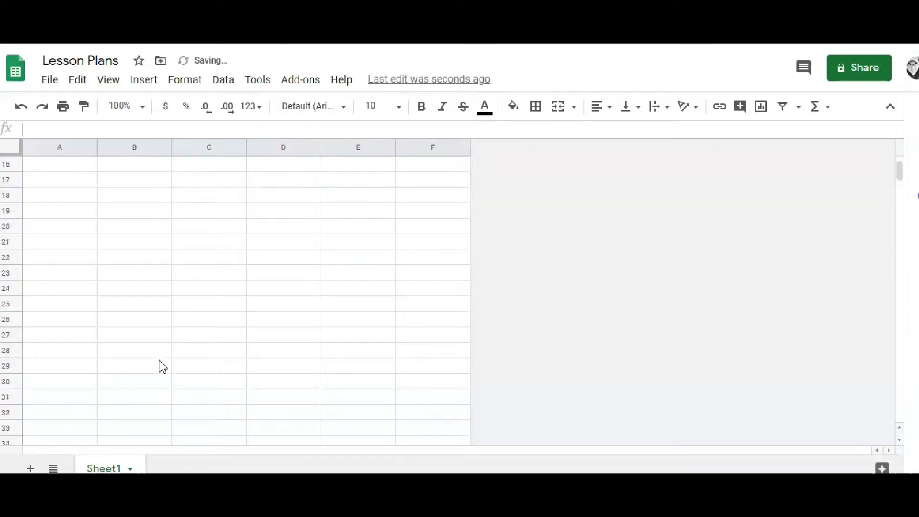
pyautogui.scroll(-20, 161, 366)
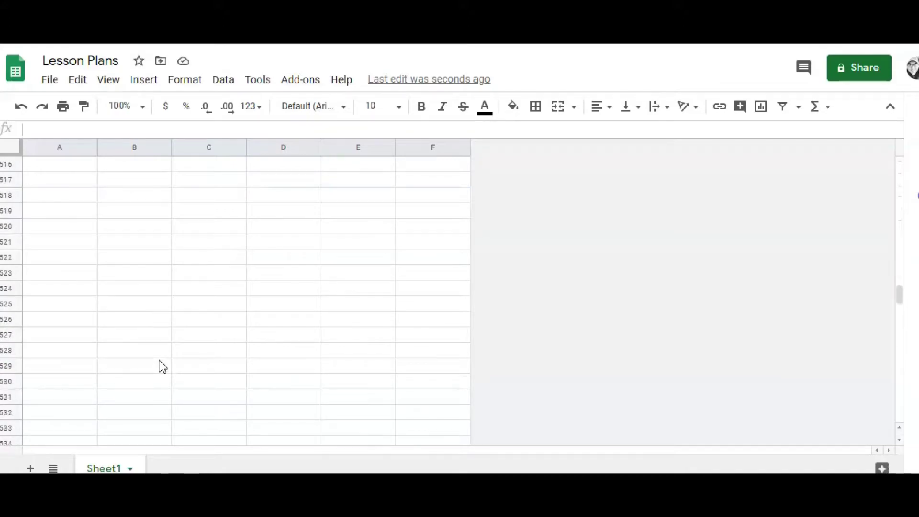
pyautogui.scroll(-20, 162, 366)
pyautogui.scroll(-20, 163, 367)
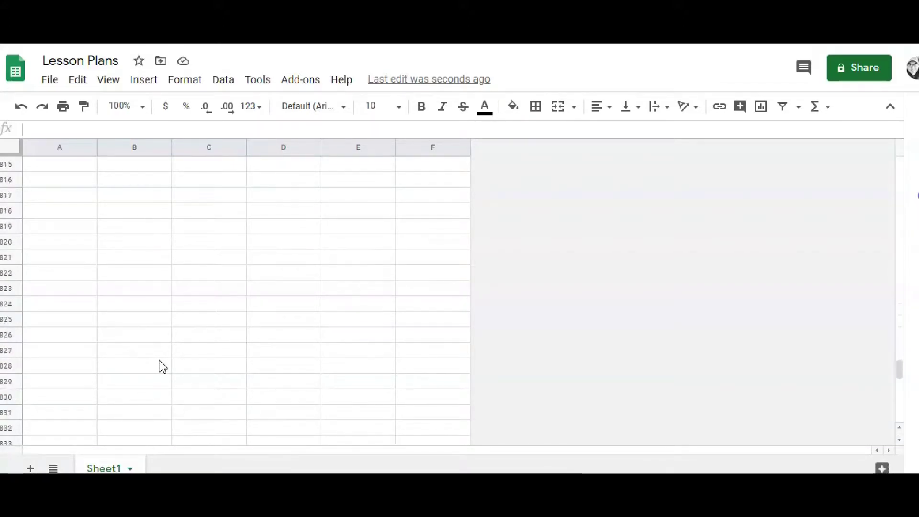
pyautogui.scroll(-8, 162, 366)
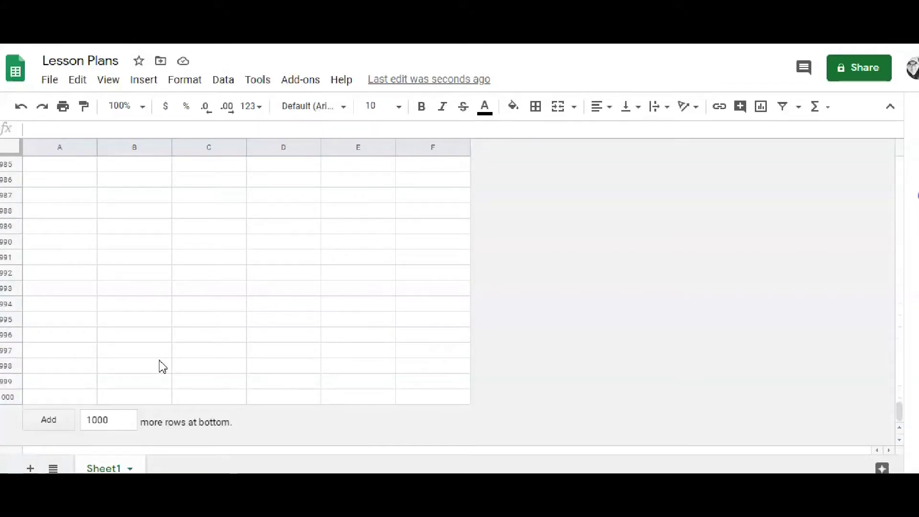
pyautogui.click(9, 398)
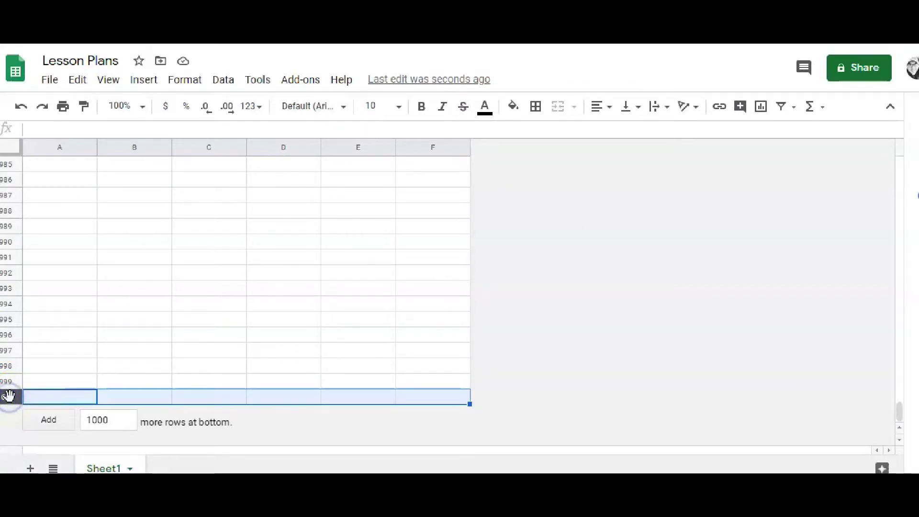
pyautogui.scroll(20, 41, 287)
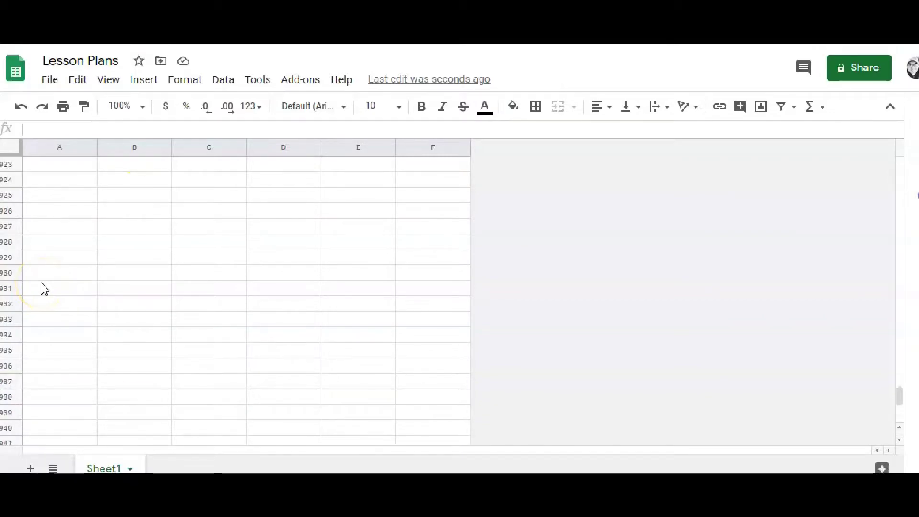
pyautogui.scroll(20, 45, 289)
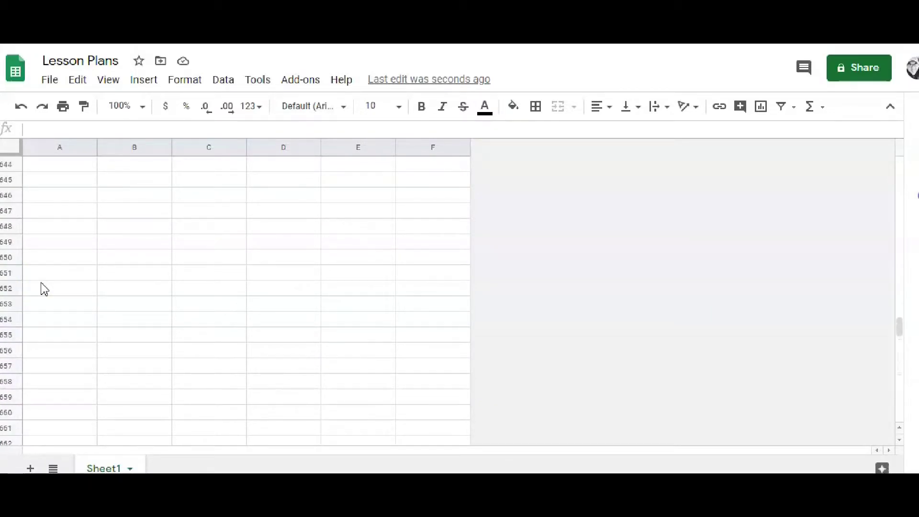
pyautogui.scroll(20, 44, 289)
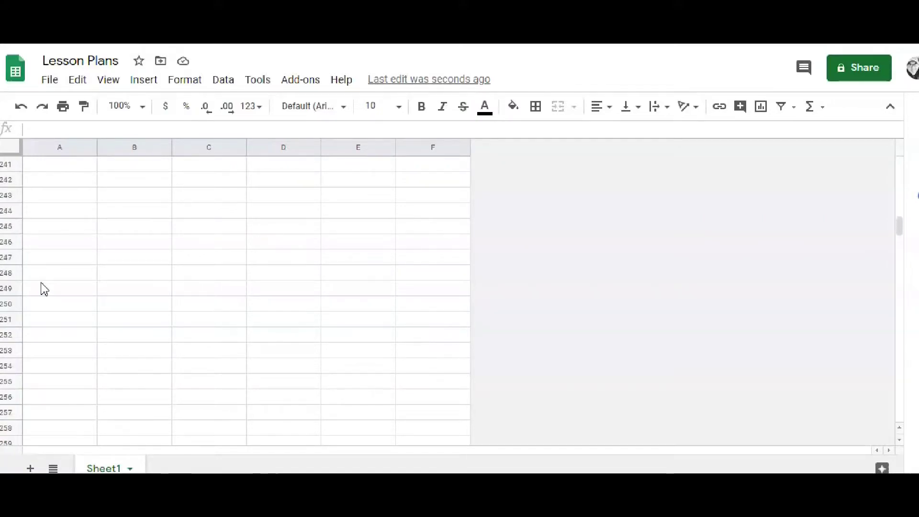
pyautogui.scroll(20, 44, 289)
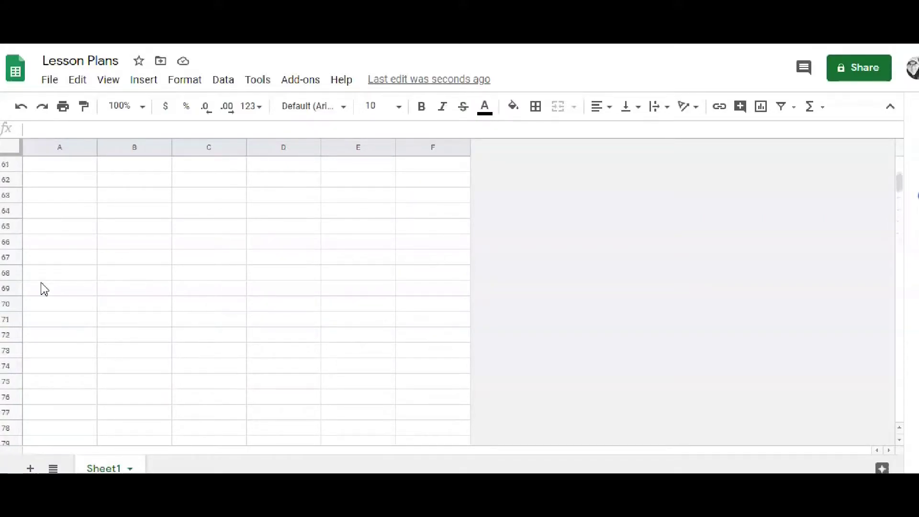
pyautogui.scroll(15, 43, 288)
pyautogui.scroll(-2, 42, 289)
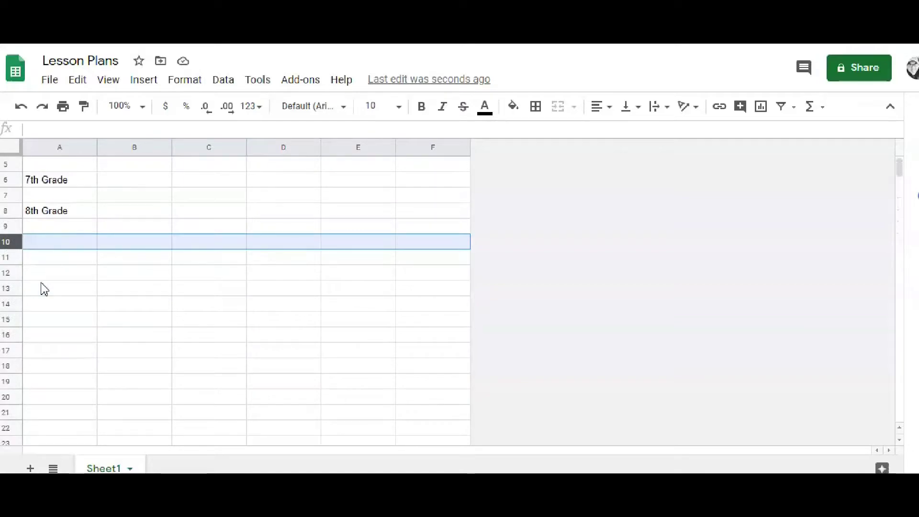
pyautogui.click(9, 243)
pyautogui.hotkey('ctrl', 'shift', 'Down')
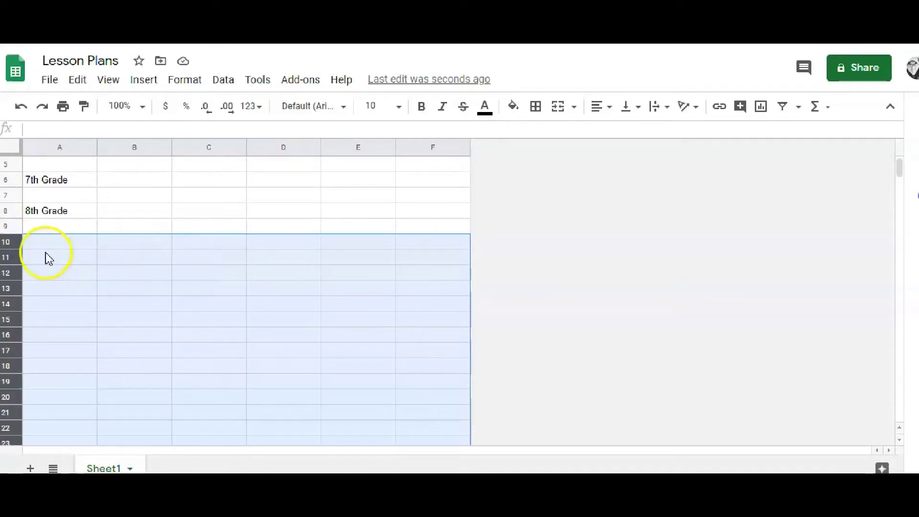
pyautogui.rightClick(9, 244)
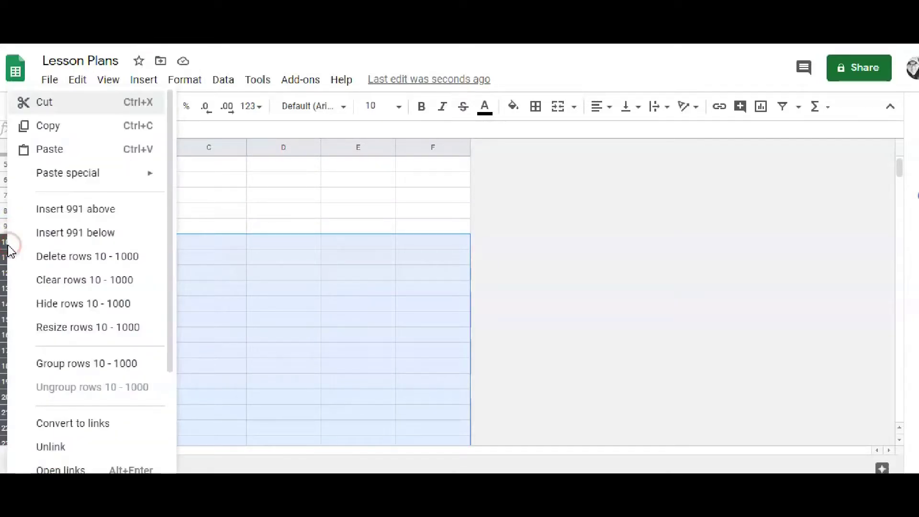
pyautogui.click(75, 258)
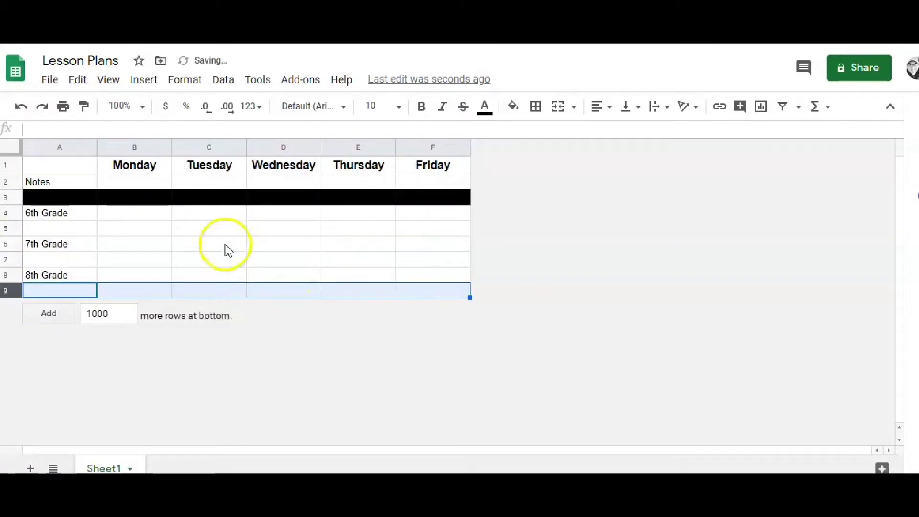
# Step: Format the labels in column A as centered, bold text at font size 12
pyautogui.click(60, 148)
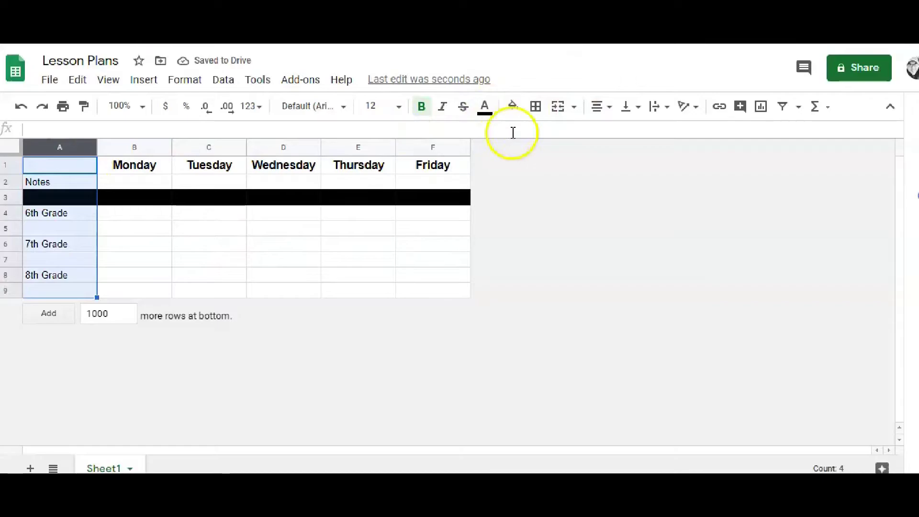
pyautogui.click(599, 106)
pyautogui.click(617, 133)
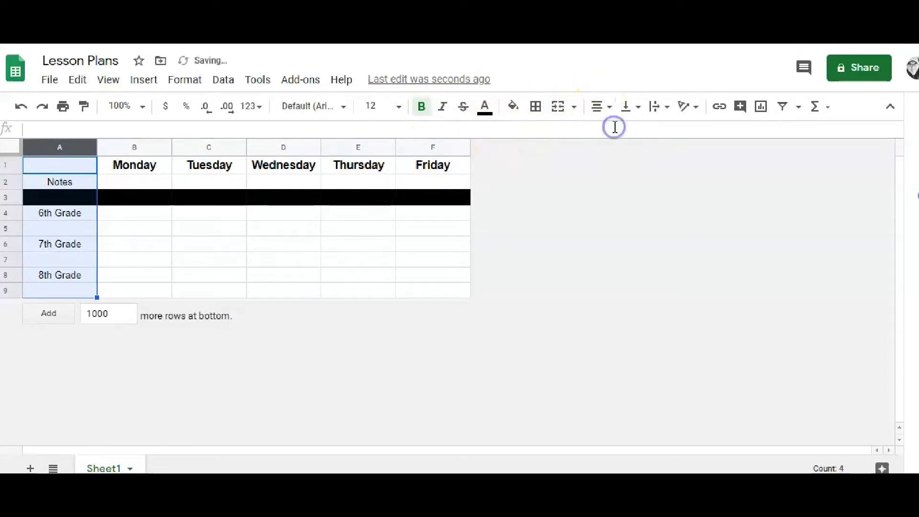
pyautogui.click(422, 109)
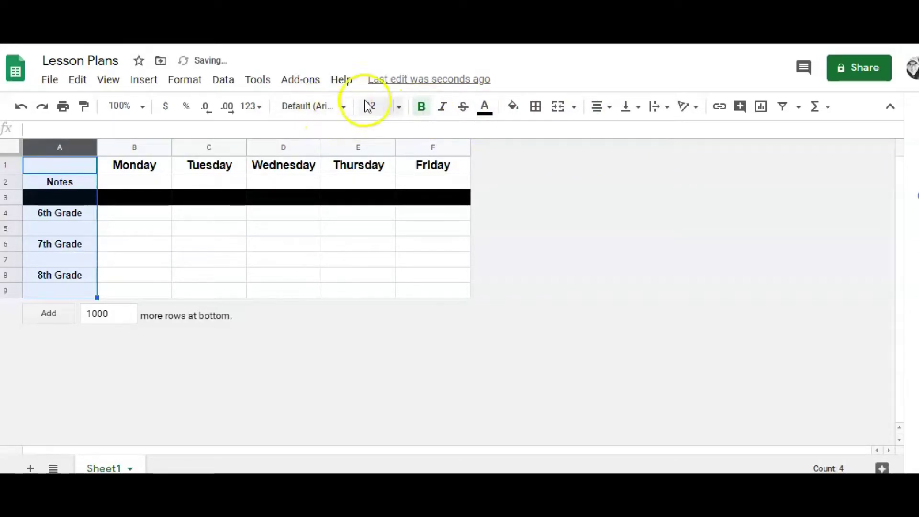
pyautogui.click(400, 110)
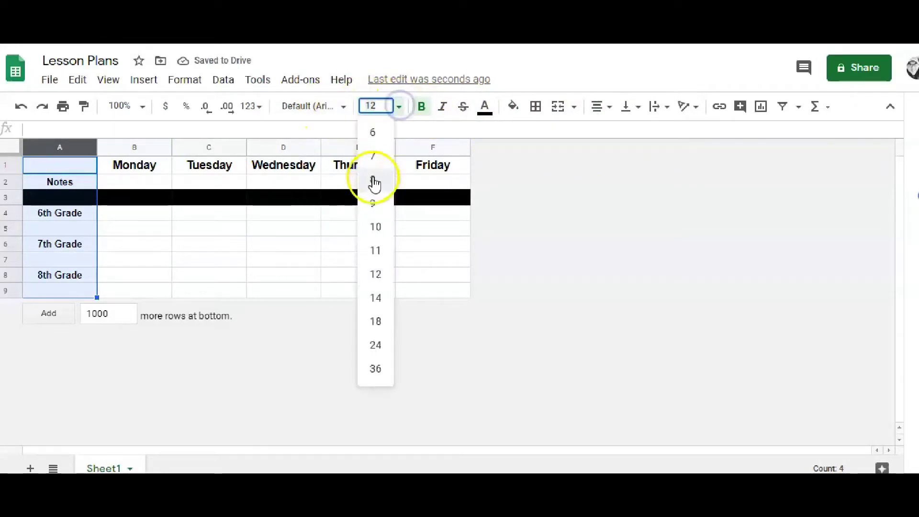
pyautogui.click(379, 282)
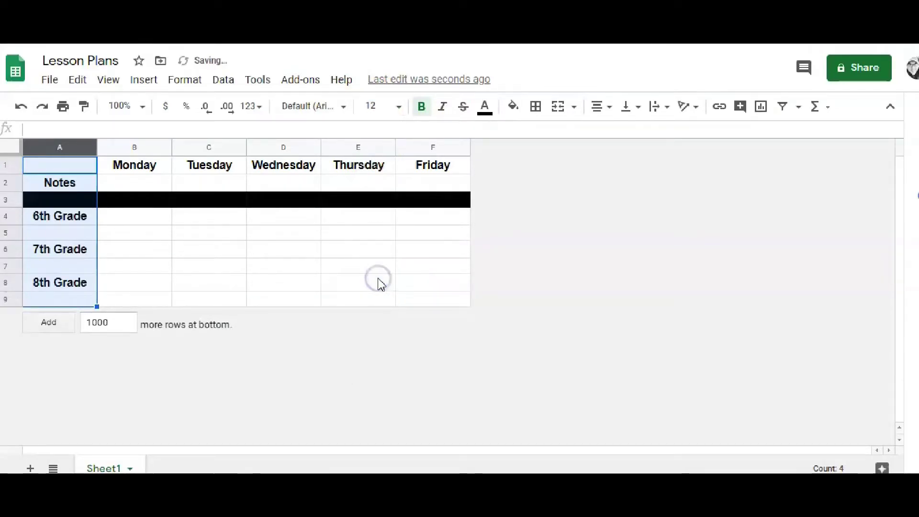
pyautogui.click(563, 224)
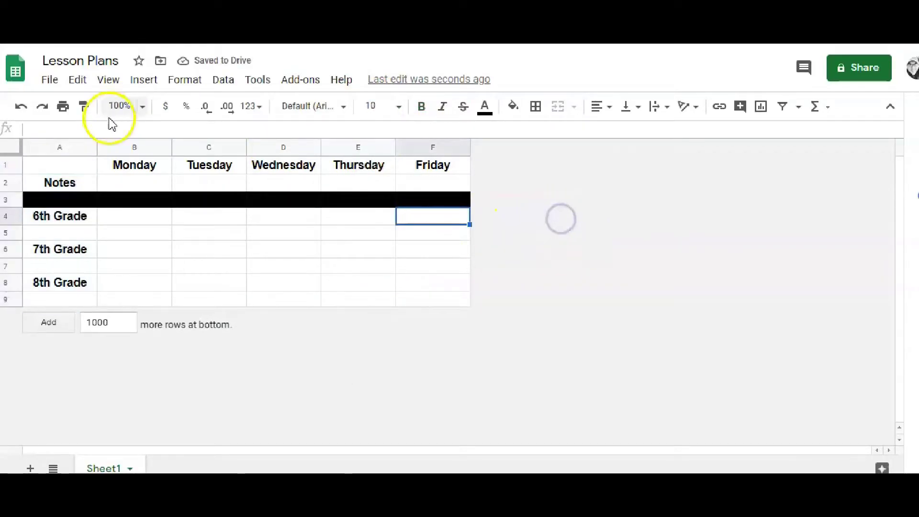
# Step: Freeze row 1 with the weekday headings
pyautogui.click(8, 165)
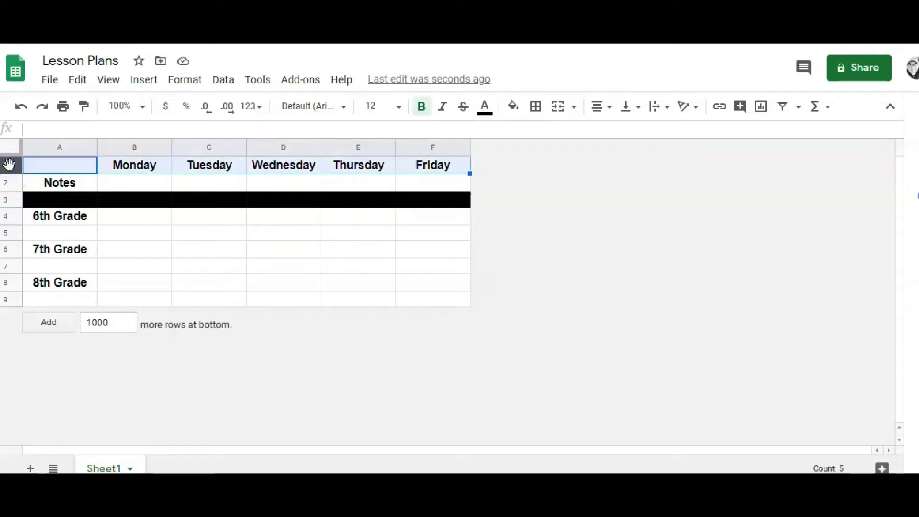
pyautogui.click(113, 80)
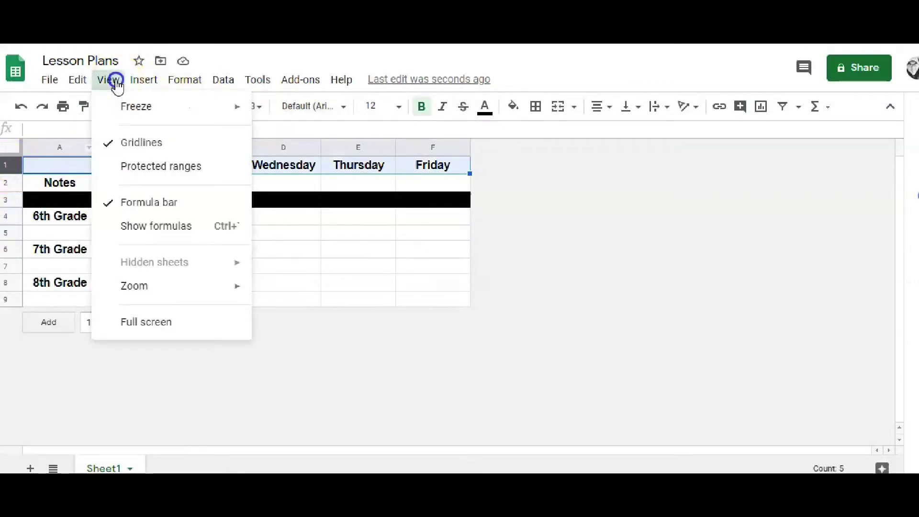
pyautogui.moveTo(131, 106)
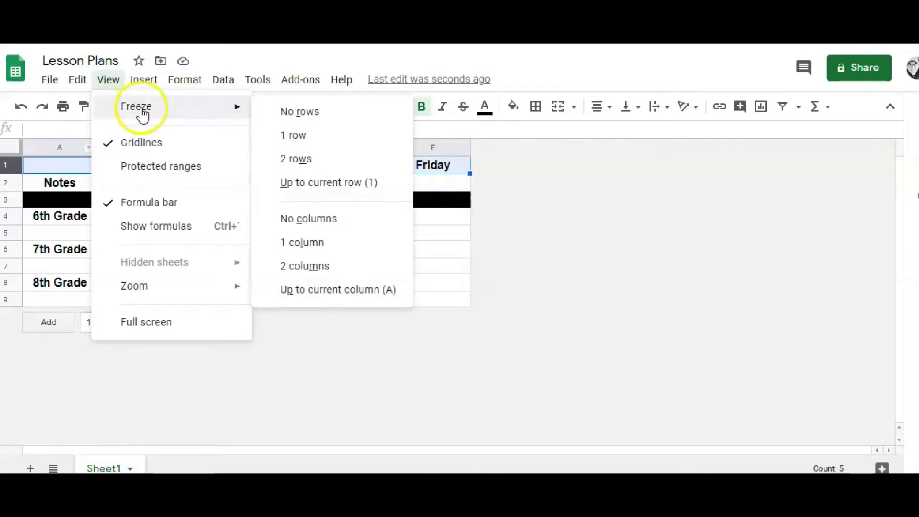
pyautogui.click(299, 137)
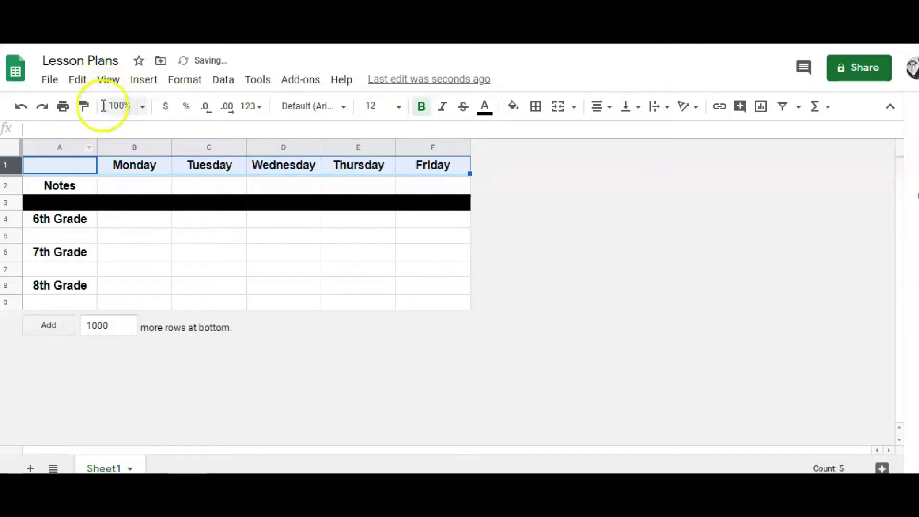
# Step: Freeze column A with the Notes and grade-level labels
pyautogui.click(57, 146)
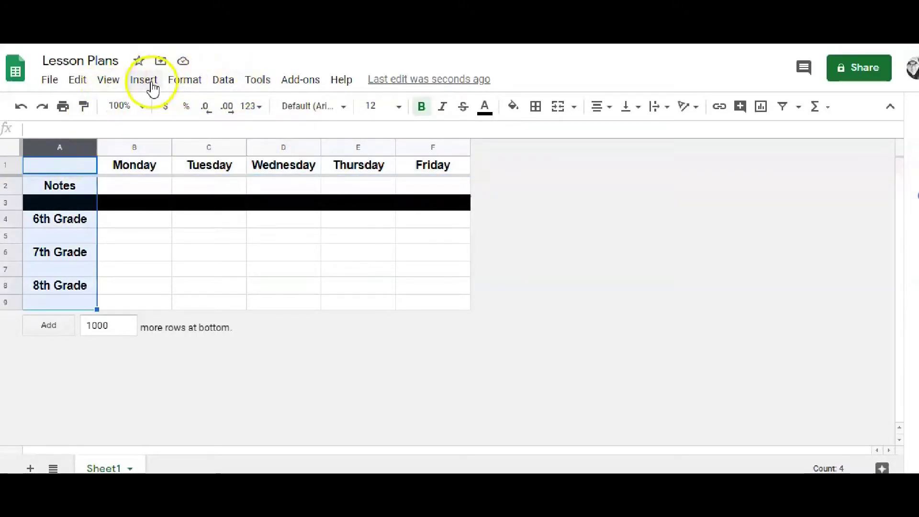
pyautogui.click(109, 81)
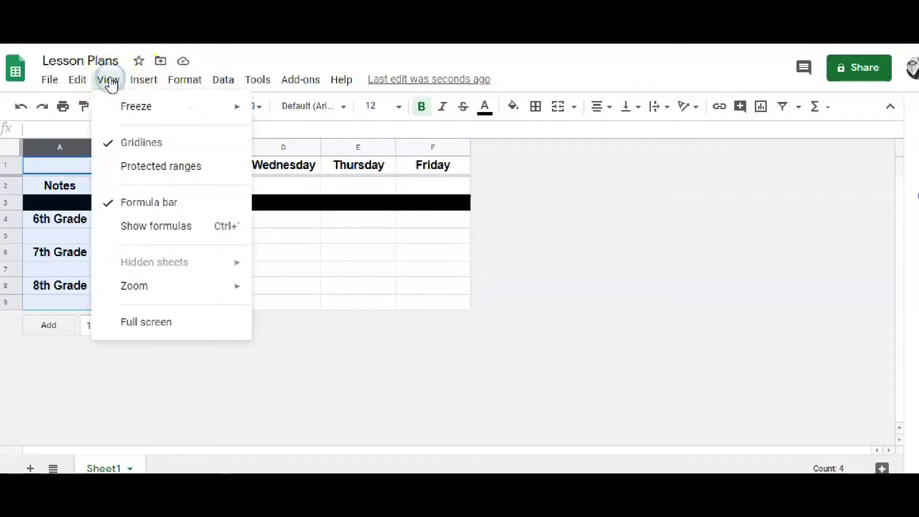
pyautogui.click(135, 108)
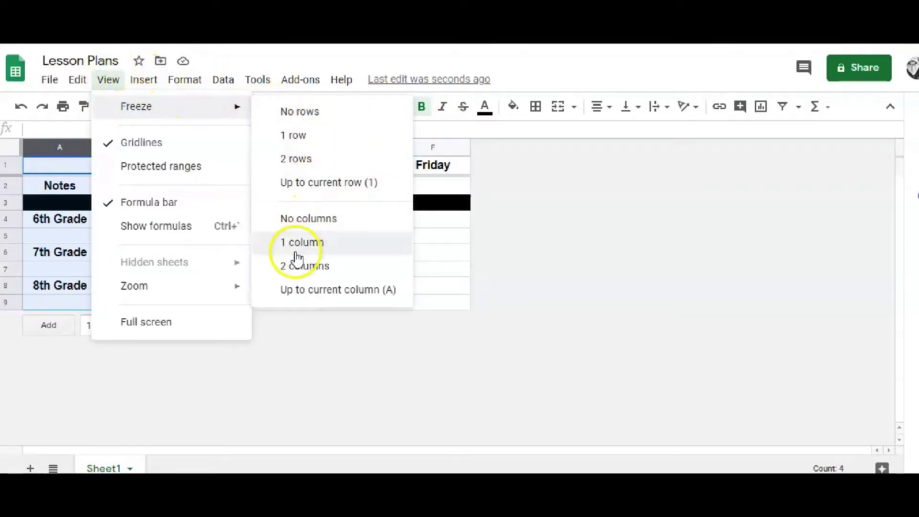
pyautogui.click(301, 242)
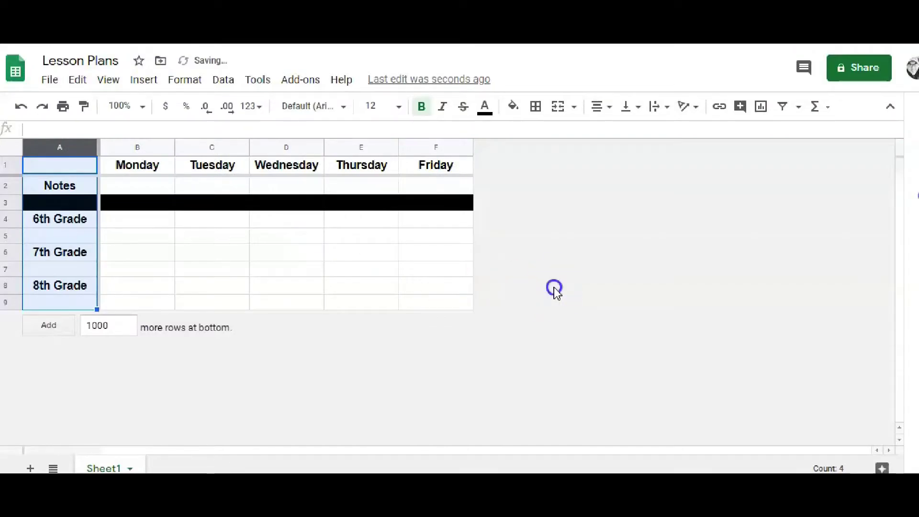
pyautogui.click(554, 287)
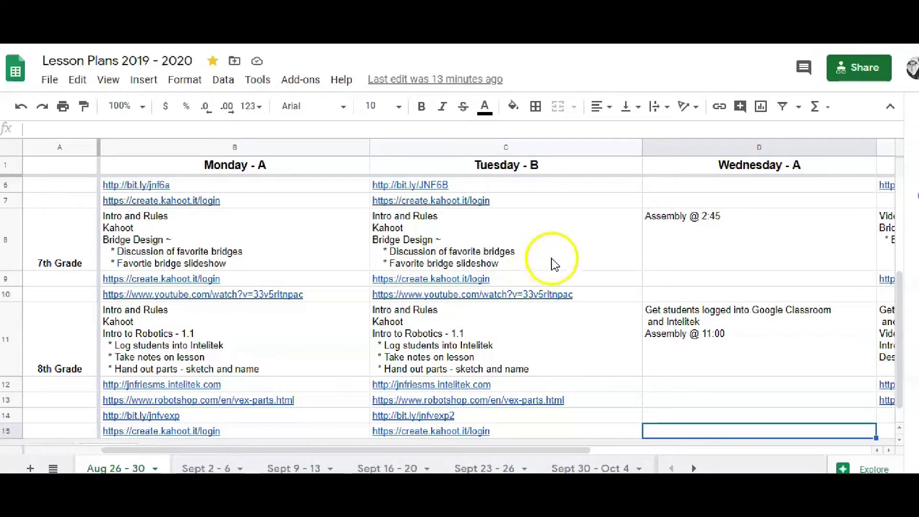
# Step: Examine the weekday lesson entries, notes and links for each grade on the Aug 26 - 30 sheet of Lesson Plans 2019 - 2020
pyautogui.scroll(5, 556, 247)
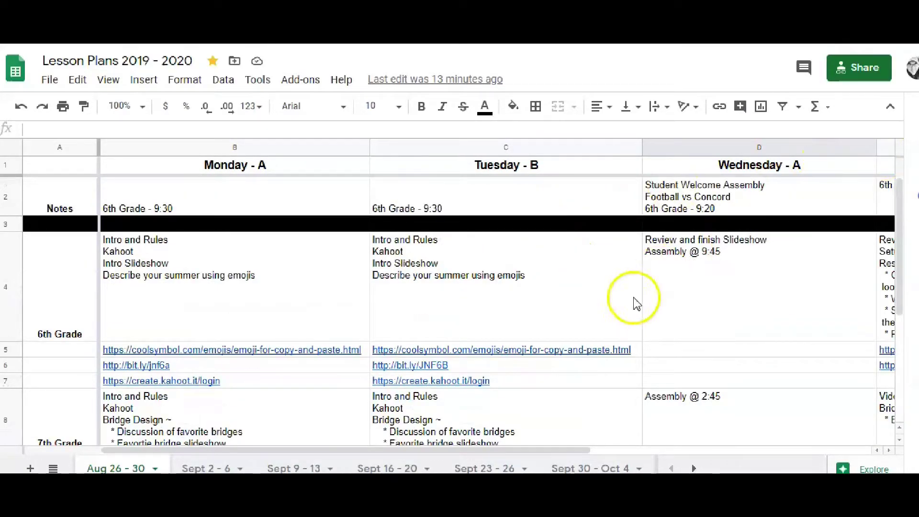
pyautogui.hscroll(5, 664, 289)
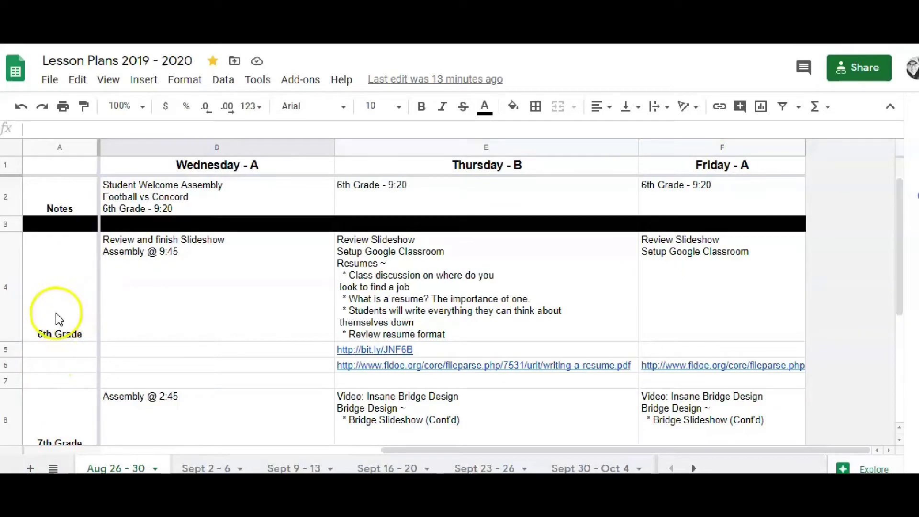
pyautogui.hscroll(-5, 172, 312)
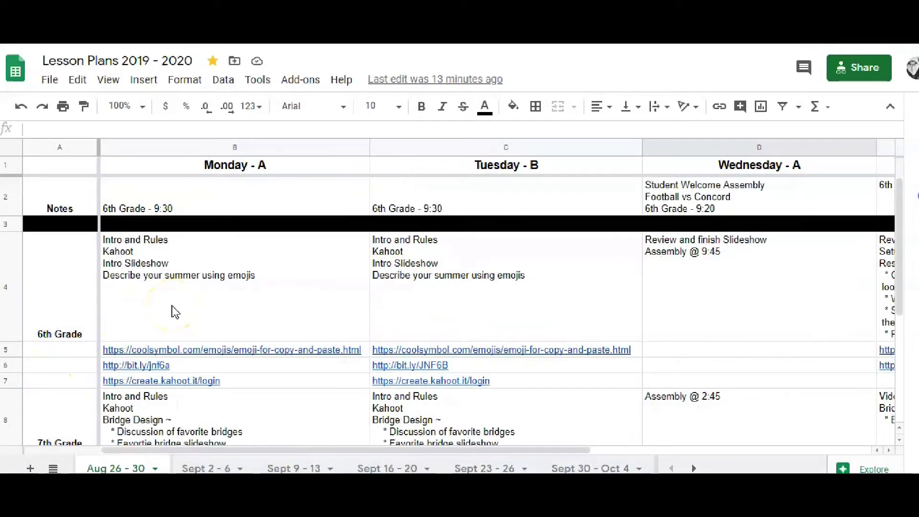
pyautogui.scroll(-5, 227, 287)
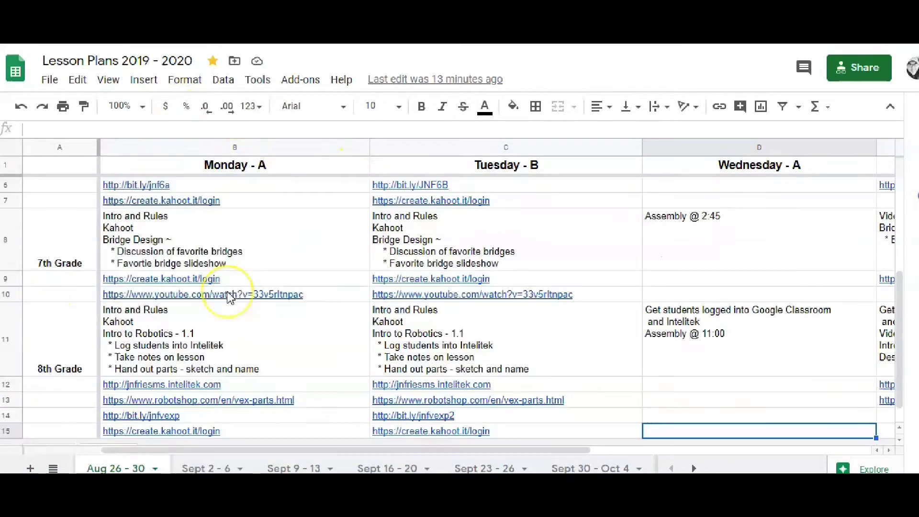
pyautogui.scroll(5, 230, 298)
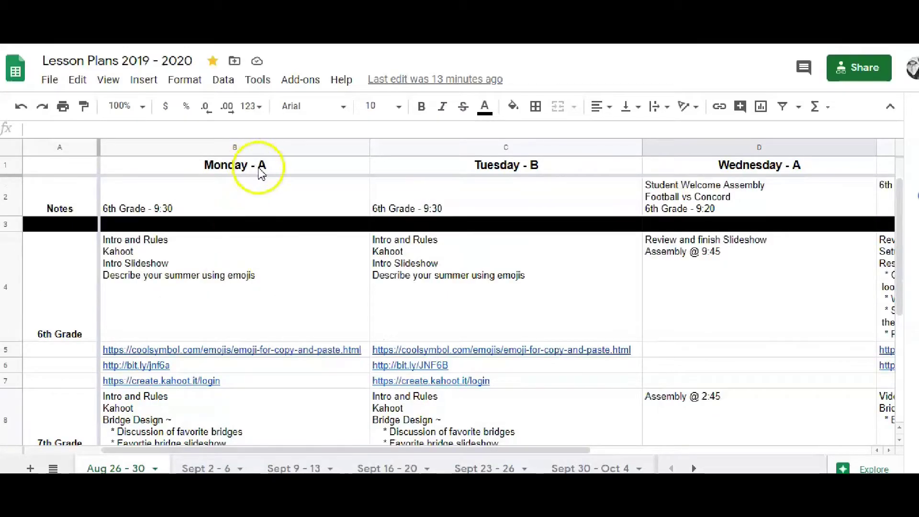
pyautogui.scroll(-5, 215, 318)
pyautogui.scroll(5, 215, 323)
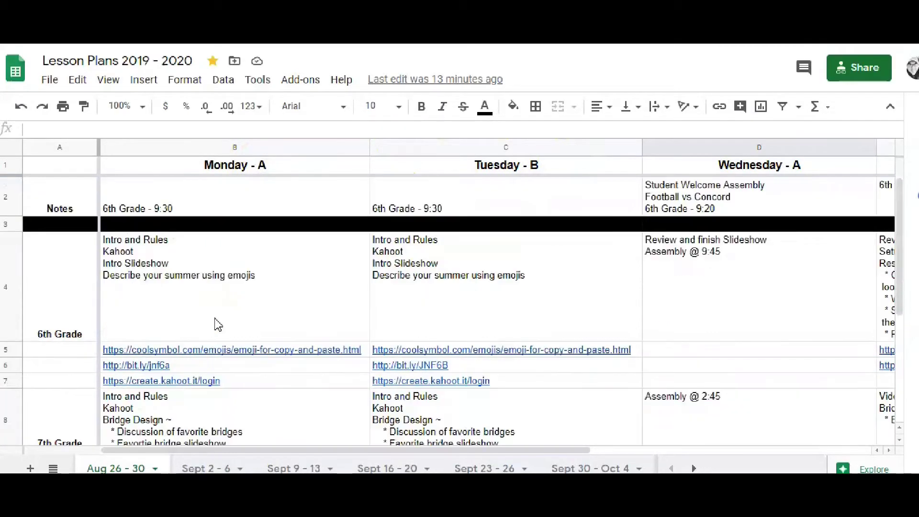
pyautogui.hscroll(5, 218, 325)
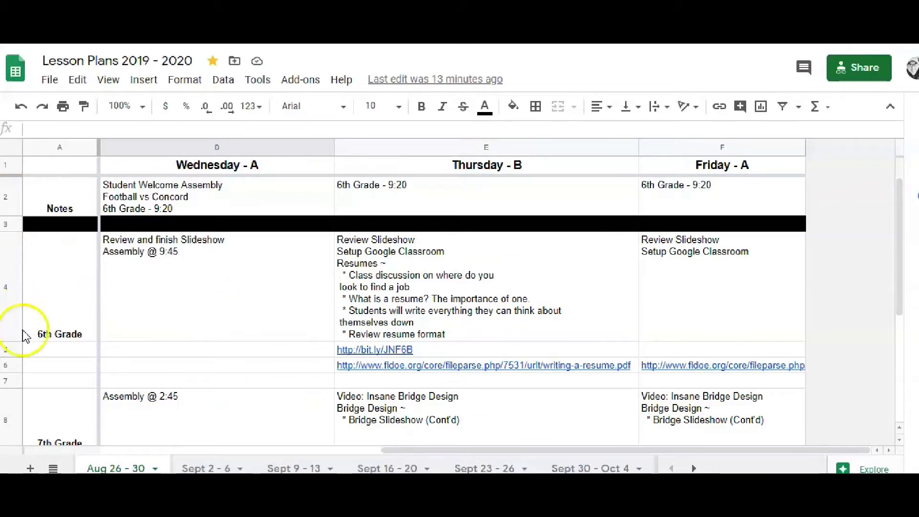
pyautogui.scroll(-5, 51, 328)
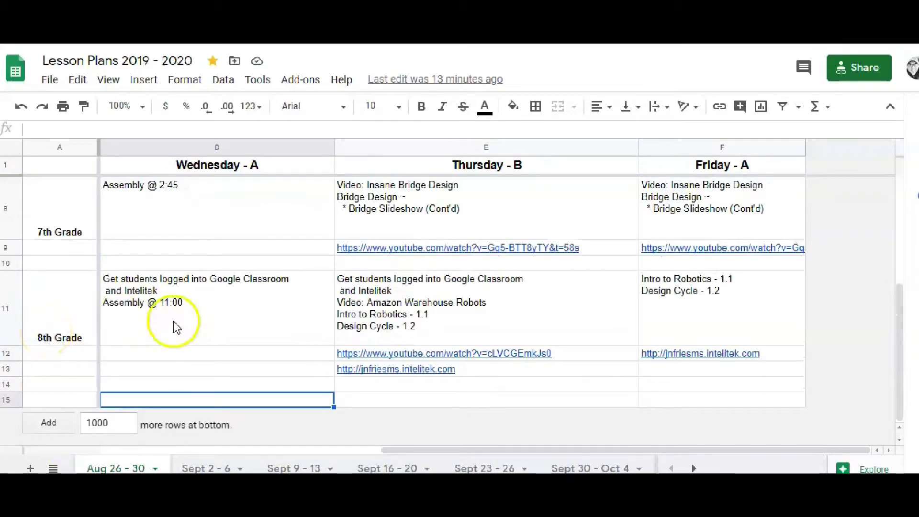
pyautogui.scroll(5, 230, 294)
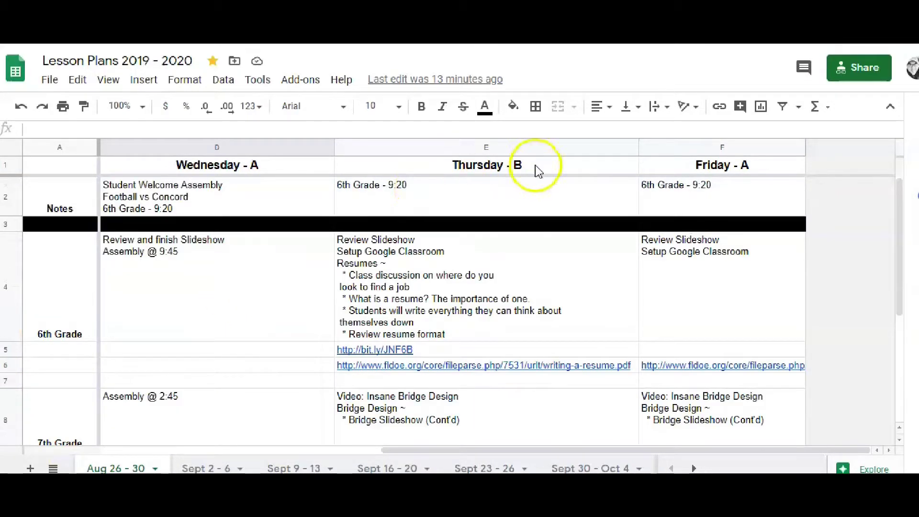
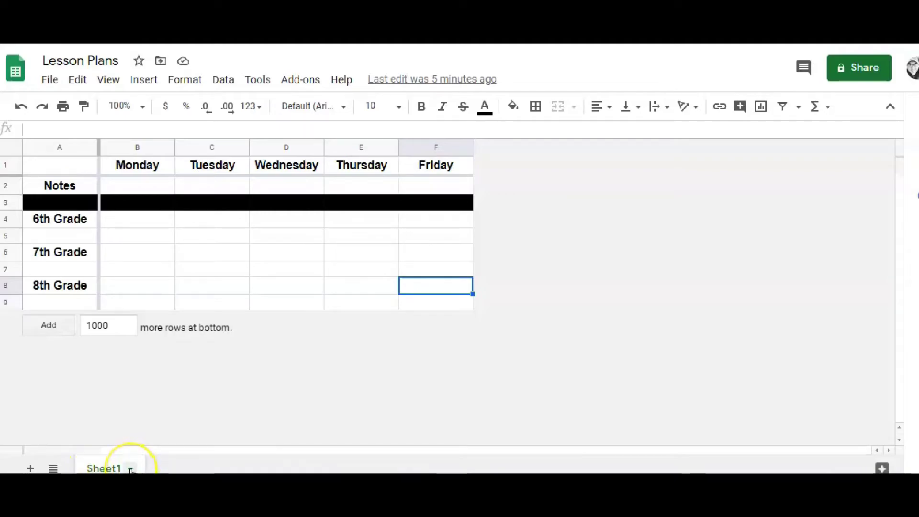
# Step: Duplicate Sheet1 in the Lesson Plans spreadsheet and compare the copy with the original
pyautogui.click(130, 469)
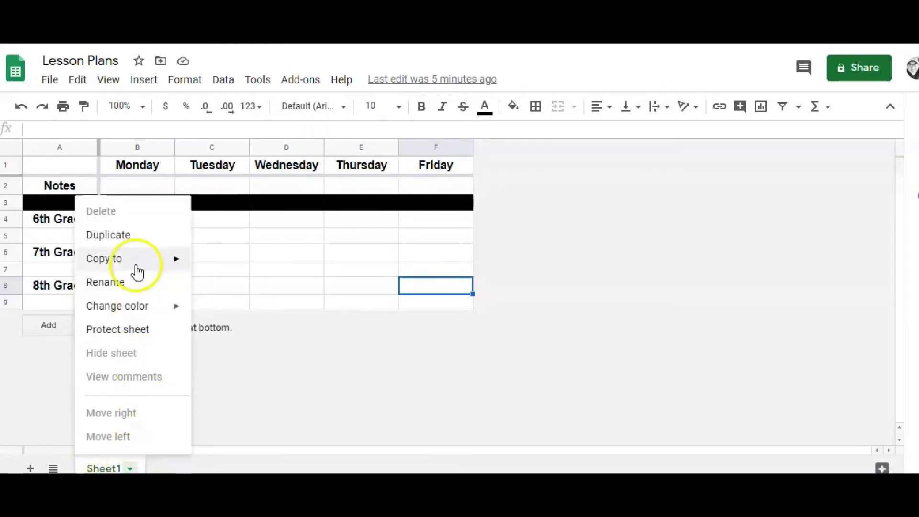
pyautogui.click(120, 242)
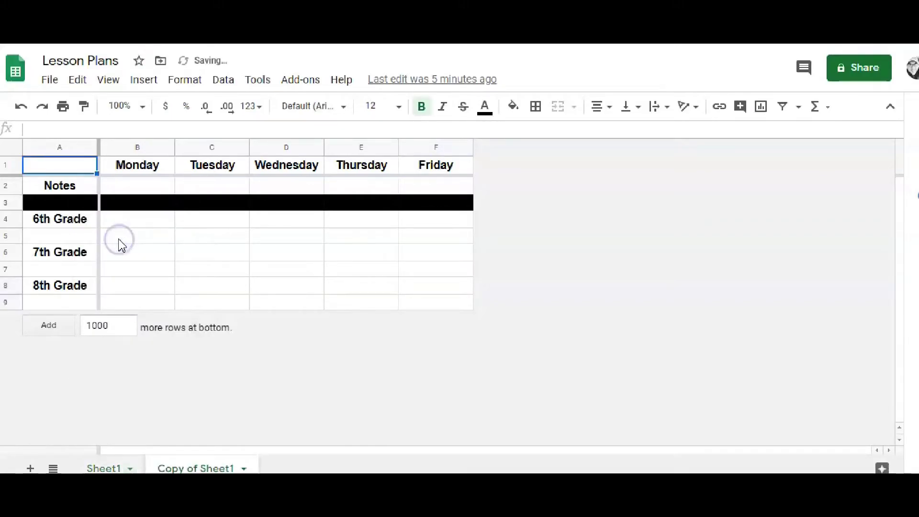
pyautogui.click(105, 467)
pyautogui.click(189, 468)
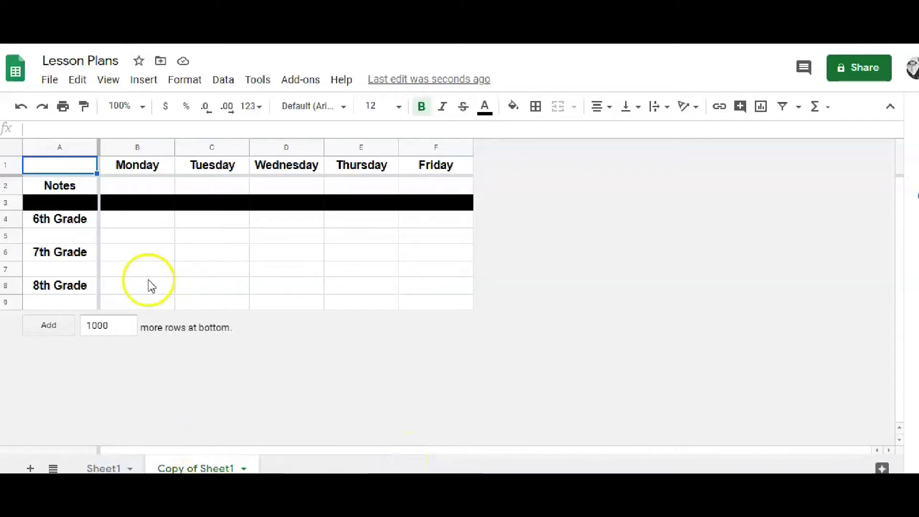
# Step: Rename Sheet1 as Aug 17 - 21
pyautogui.click(101, 468)
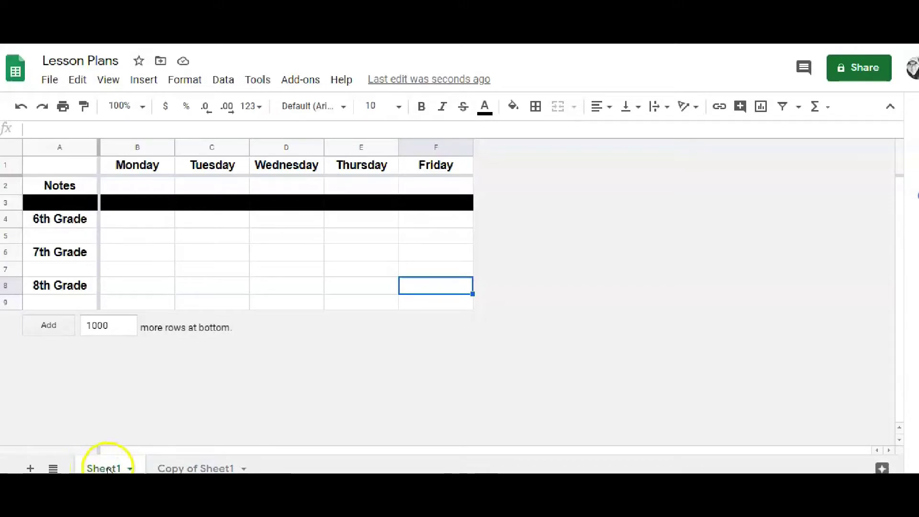
pyautogui.click(128, 469)
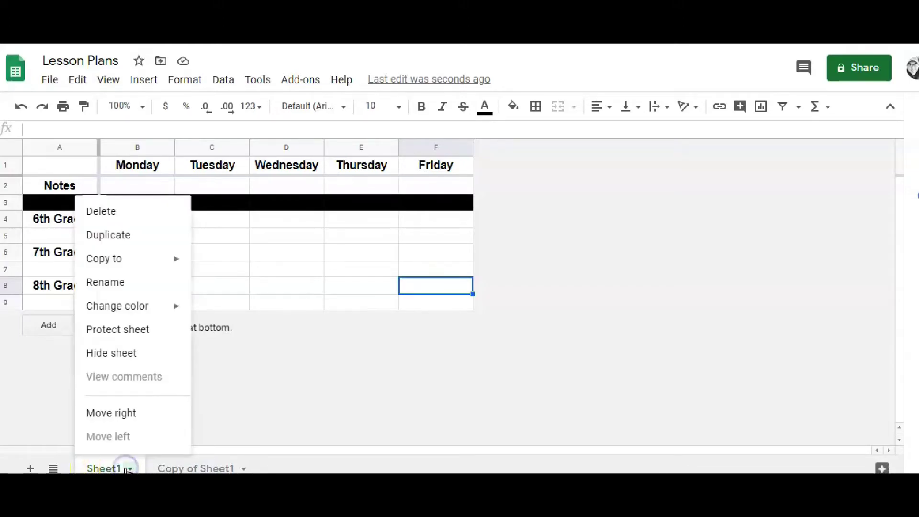
pyautogui.click(119, 286)
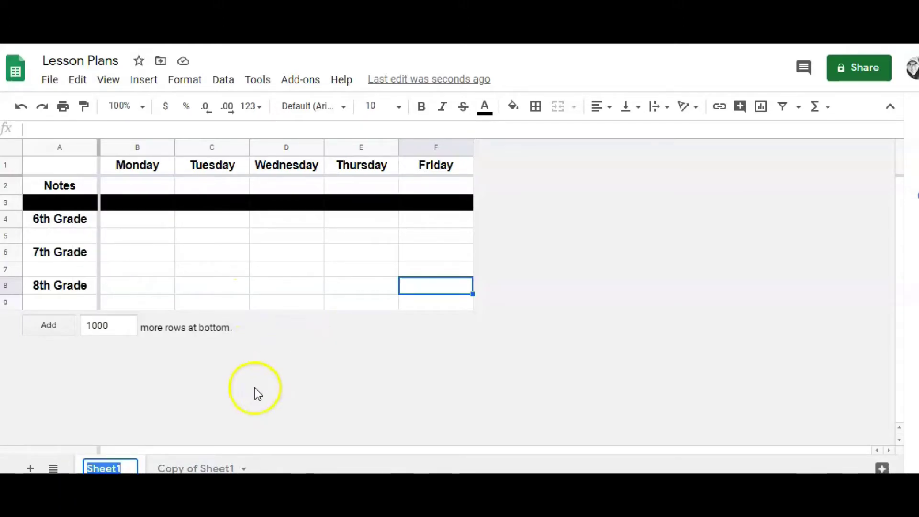
pyautogui.write('Aut')
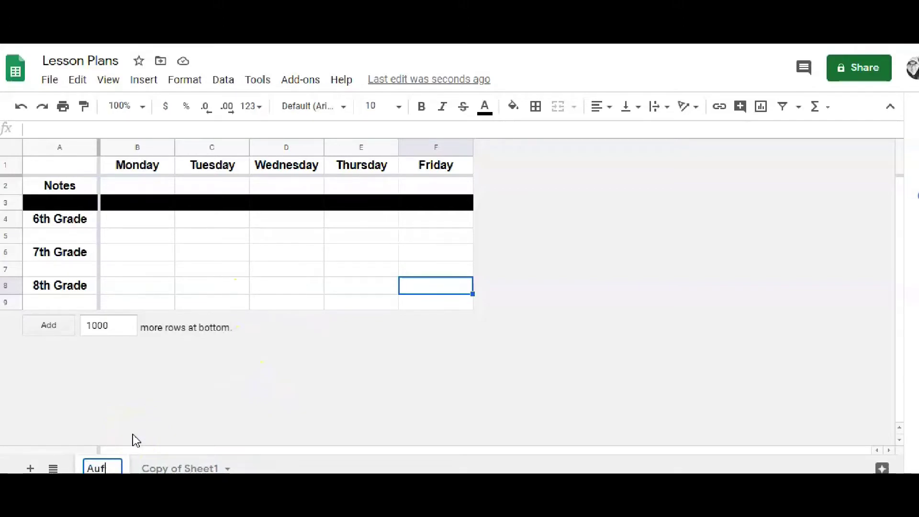
pyautogui.press('BackSpace')
pyautogui.write('g ')
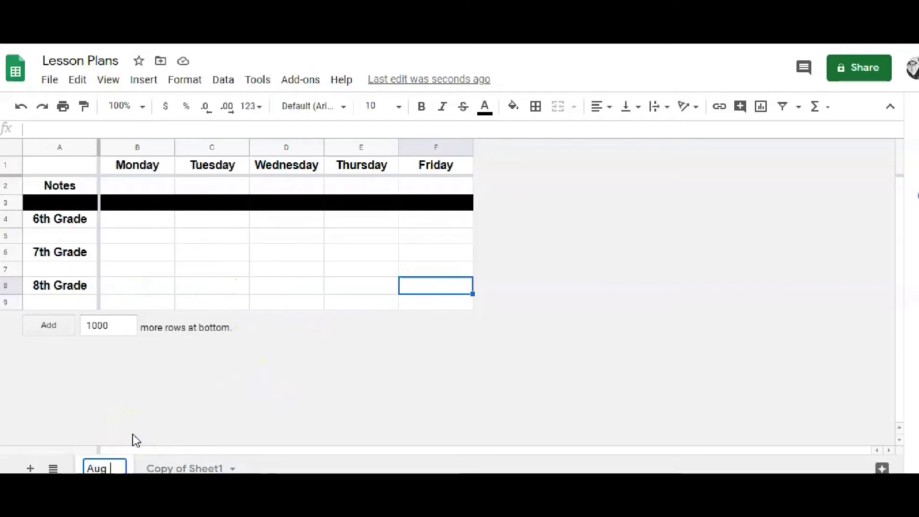
pyautogui.write('17 -')
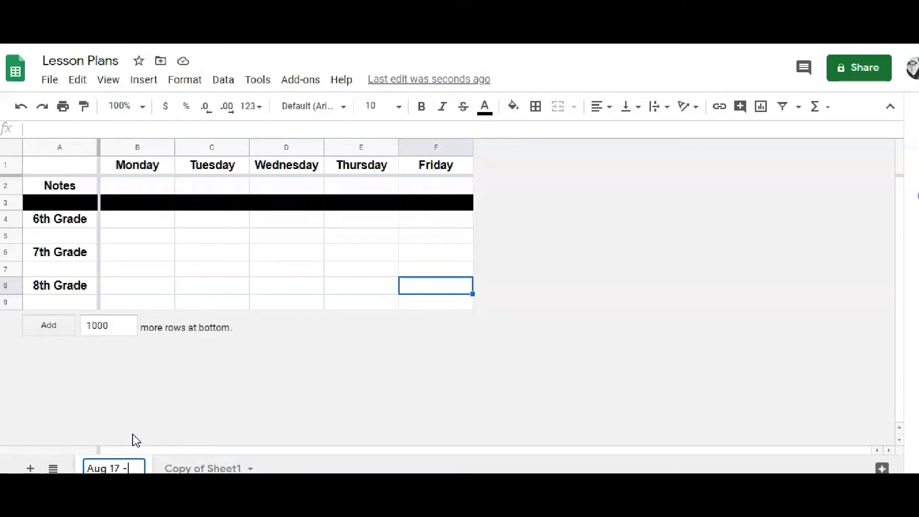
pyautogui.write(' 21')
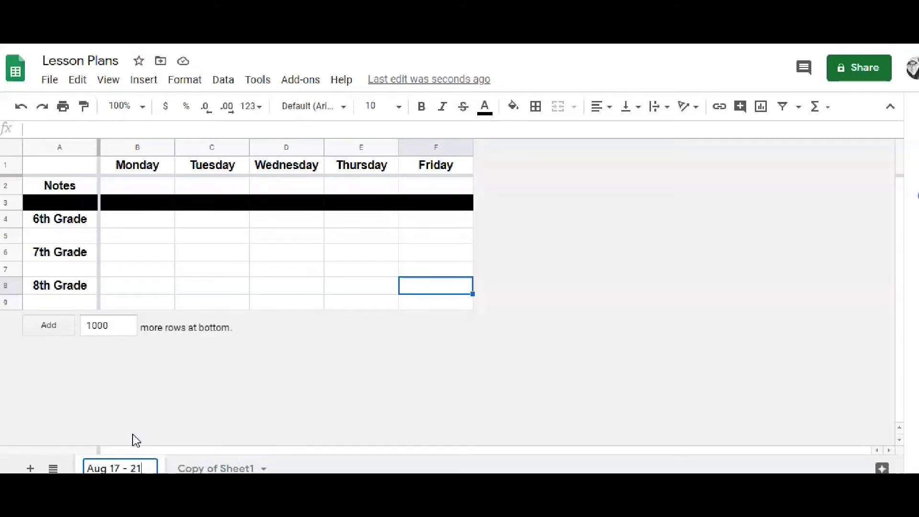
# Step: Rename the duplicated sheet as Aug 24 - 28
pyautogui.click(238, 469)
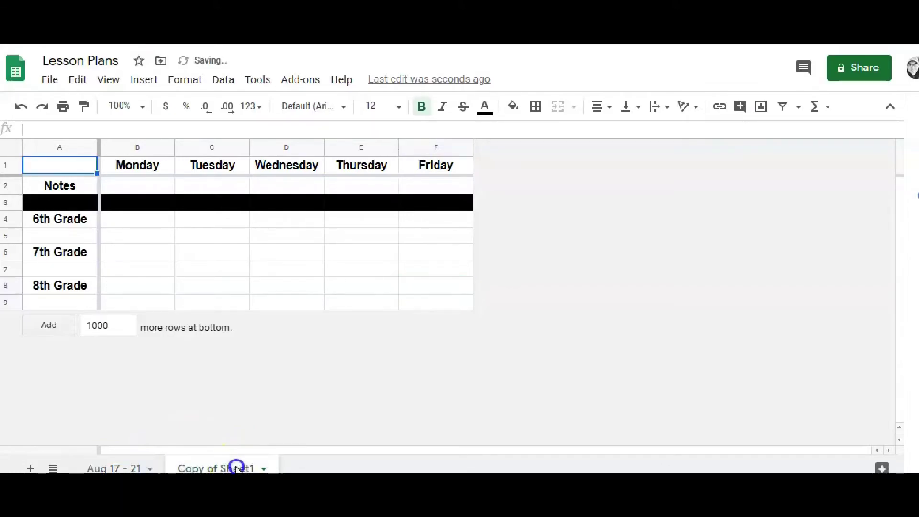
pyautogui.click(263, 469)
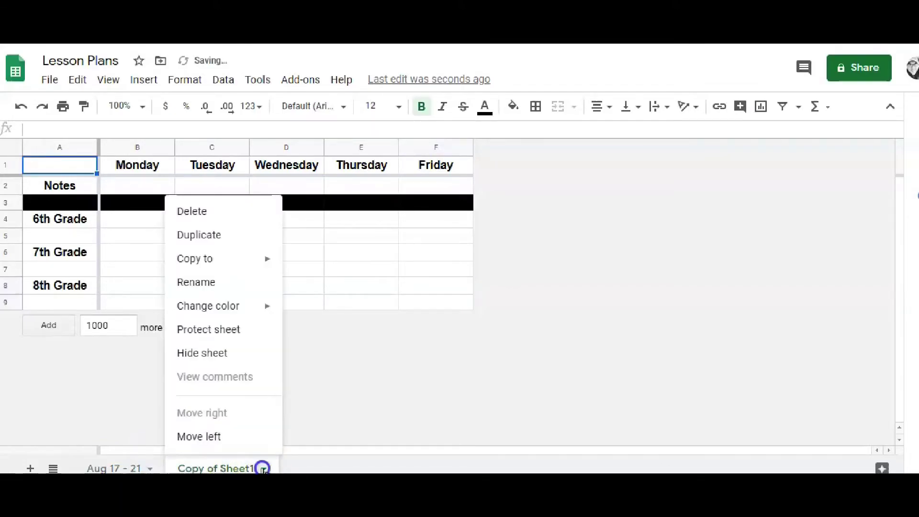
pyautogui.click(211, 282)
pyautogui.write('Aug')
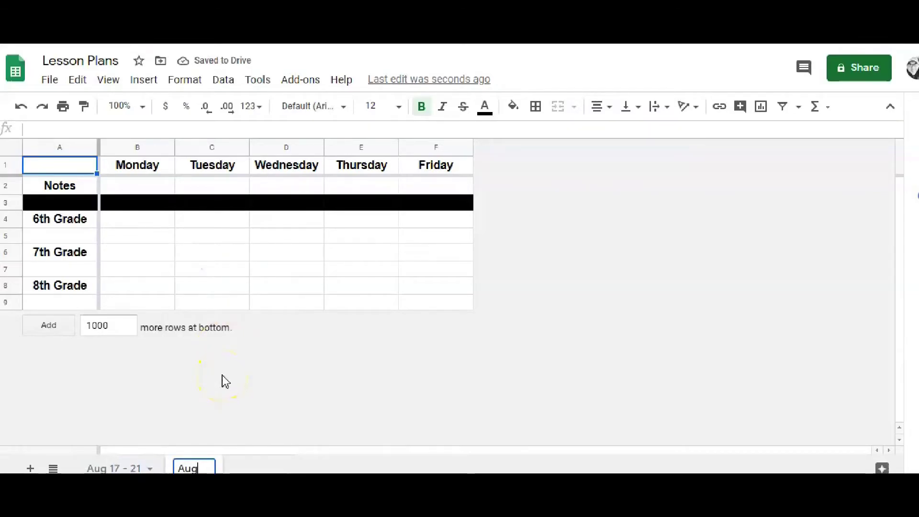
pyautogui.write(' 24 -')
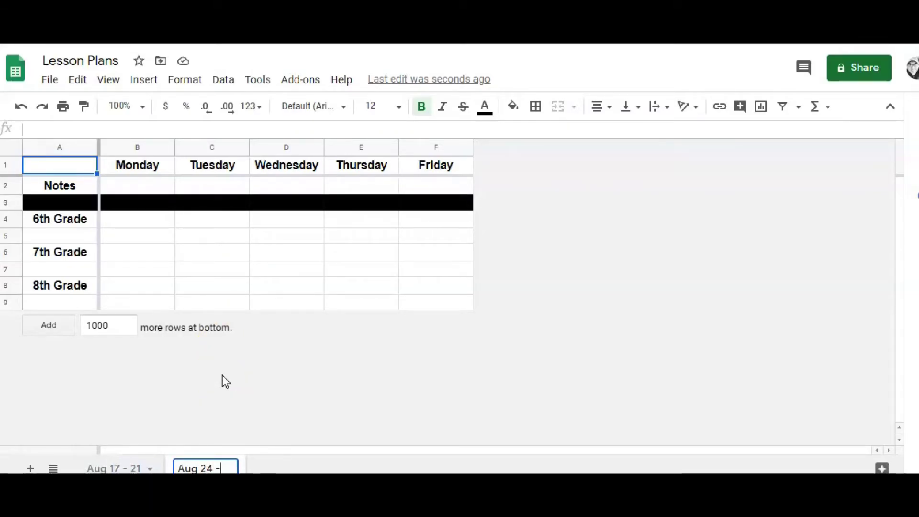
pyautogui.write(' 28')
pyautogui.click(260, 407)
pyautogui.click(315, 385)
# Step: Check both weekly sheets and star the Lesson Plans spreadsheet
pyautogui.click(107, 467)
pyautogui.click(214, 465)
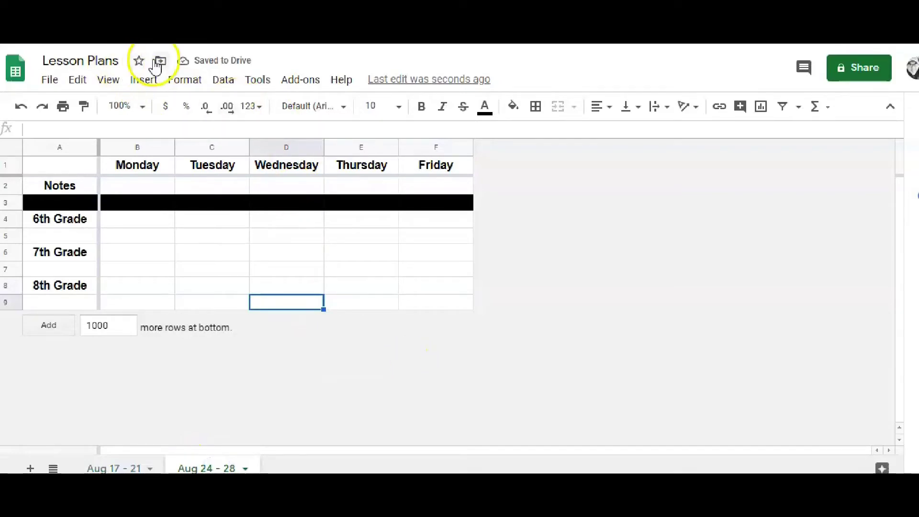
pyautogui.click(139, 61)
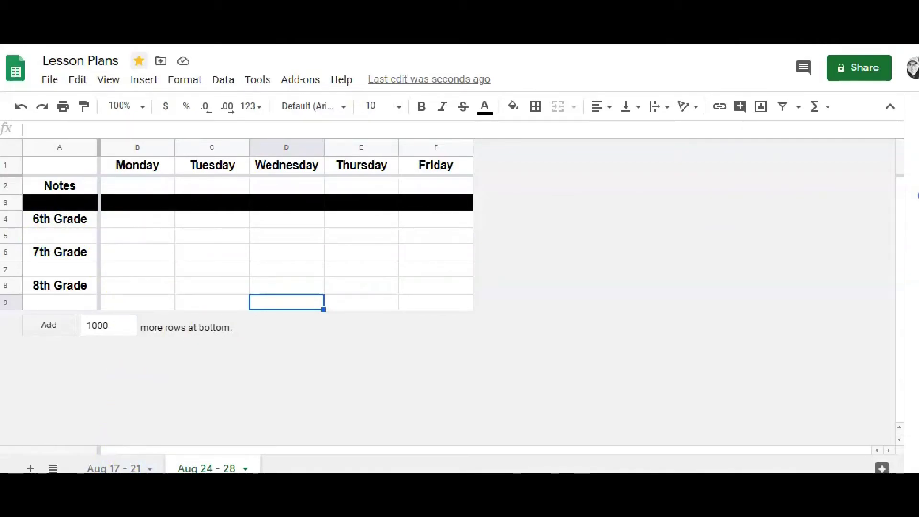
# Step: Switch to the Lesson Plans 2019 - 2020 spreadsheet and preview the resource links in the 6th Grade rows
pyautogui.click(550, 41)
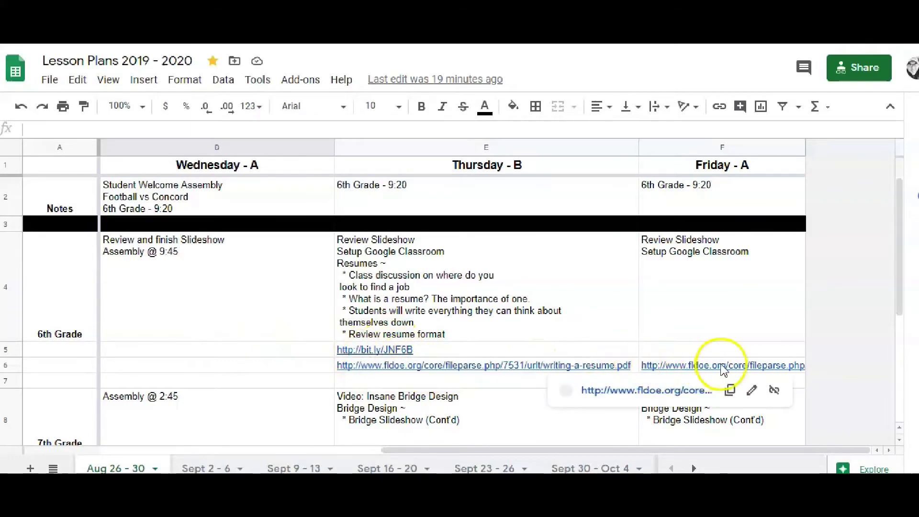
pyautogui.moveTo(405, 350)
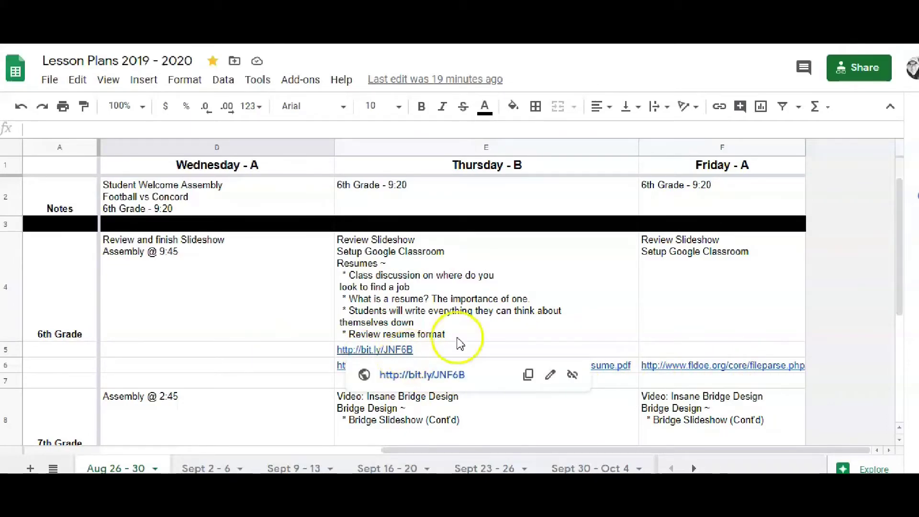